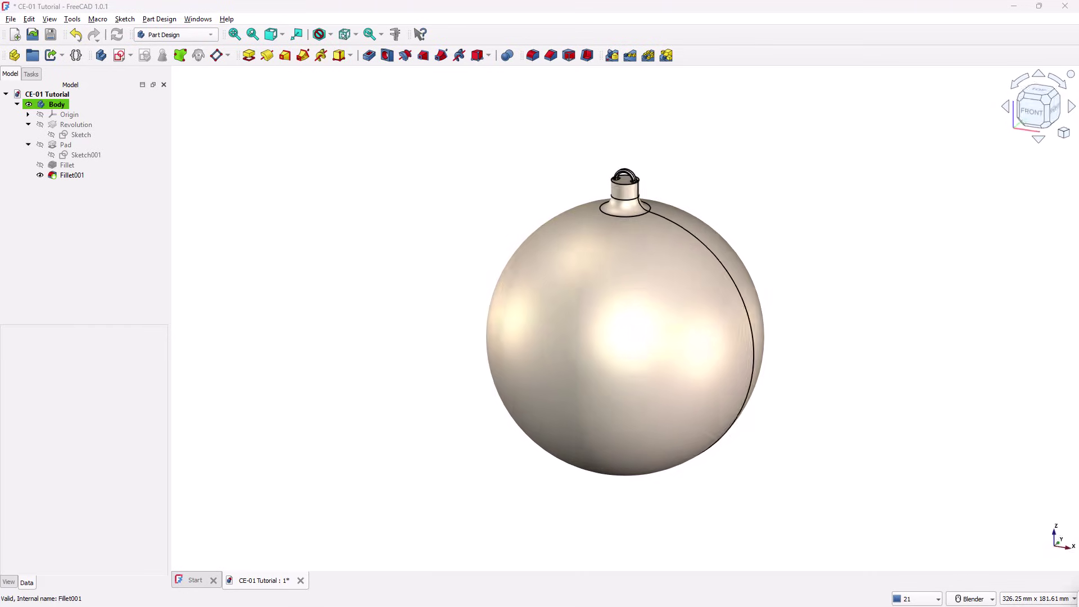
Step: Inspect the finished ornament from the left, right and isometric views
{"action": "key", "text": "6"}
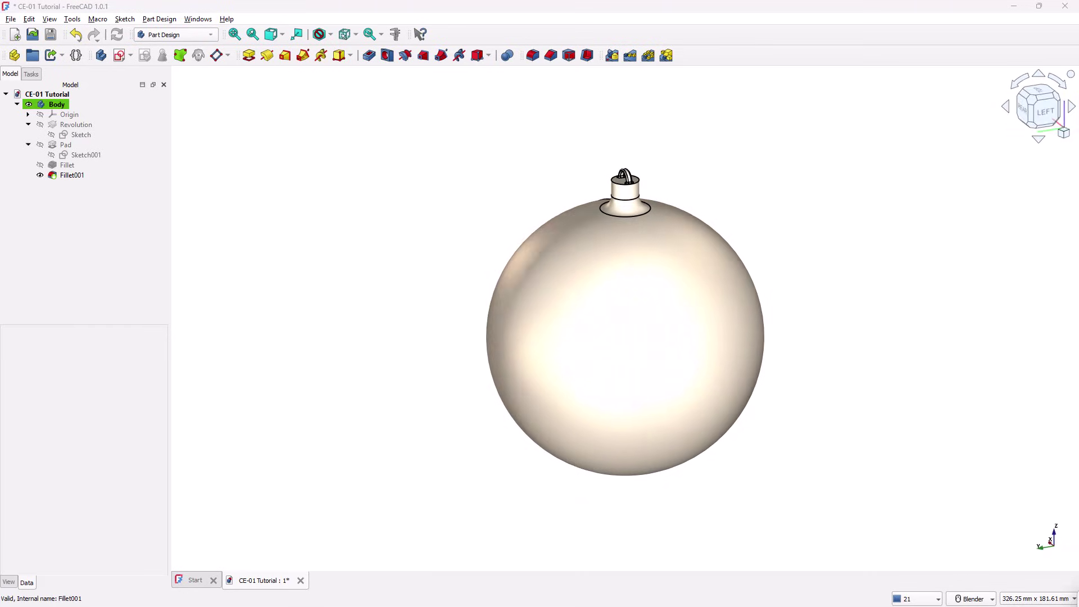
{"action": "key", "text": "3"}
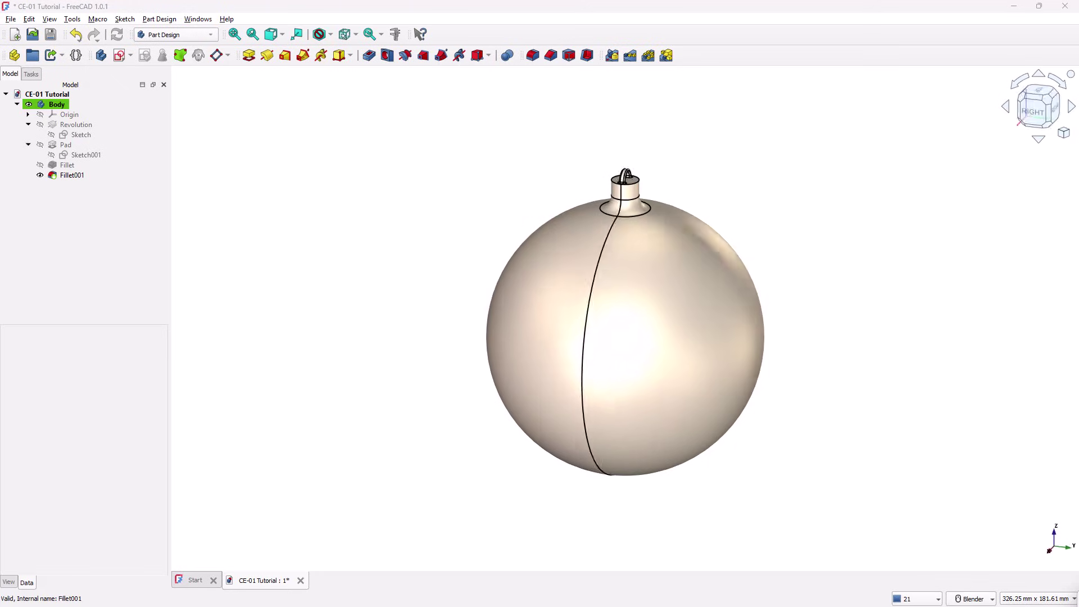
{"action": "key", "text": "0"}
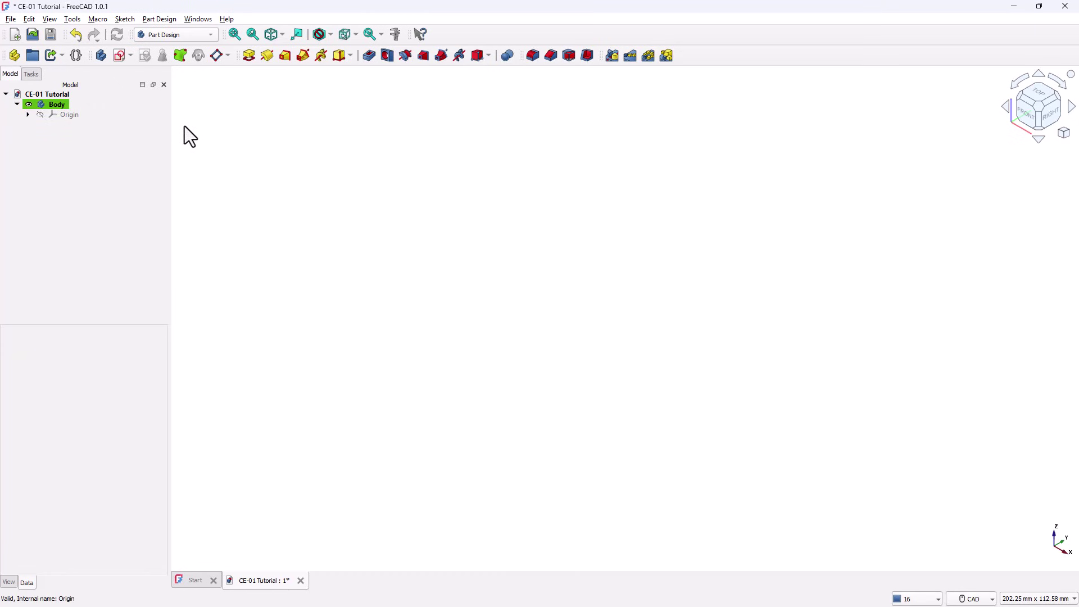
Step: Start an XZ-plane sketch with two origin-centred circles, the second larger than the first
{"action": "left_click", "coordinate": [118, 55]}
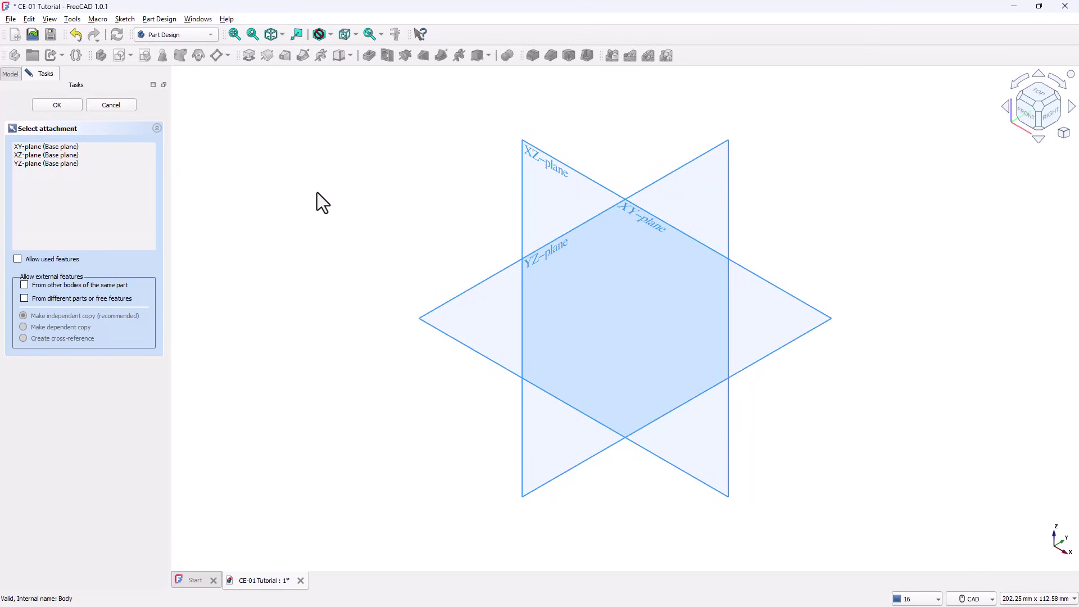
{"action": "left_click", "coordinate": [551, 163]}
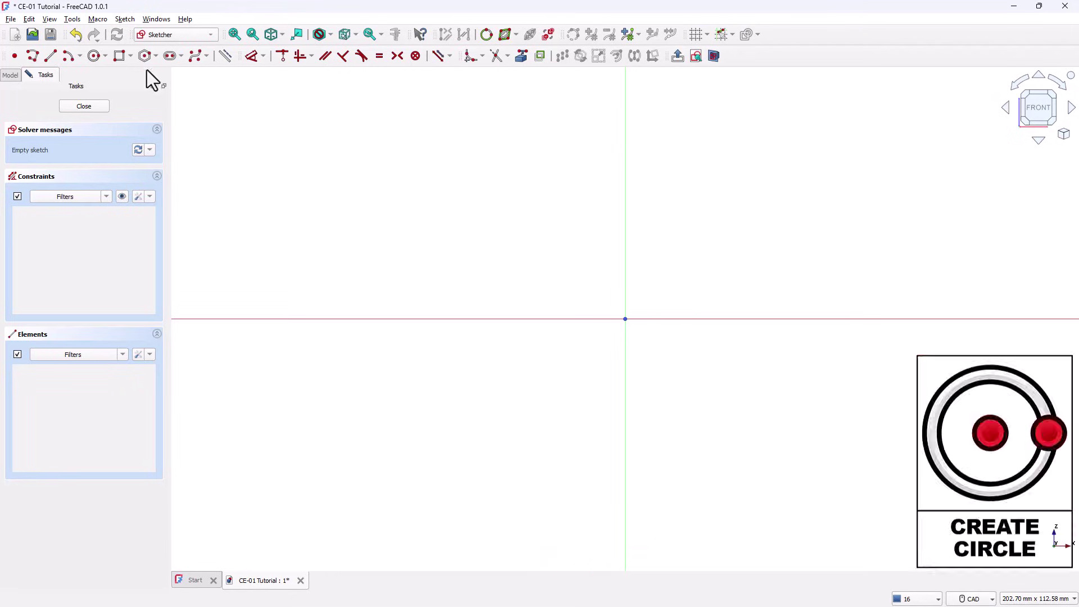
{"action": "left_click", "coordinate": [95, 57]}
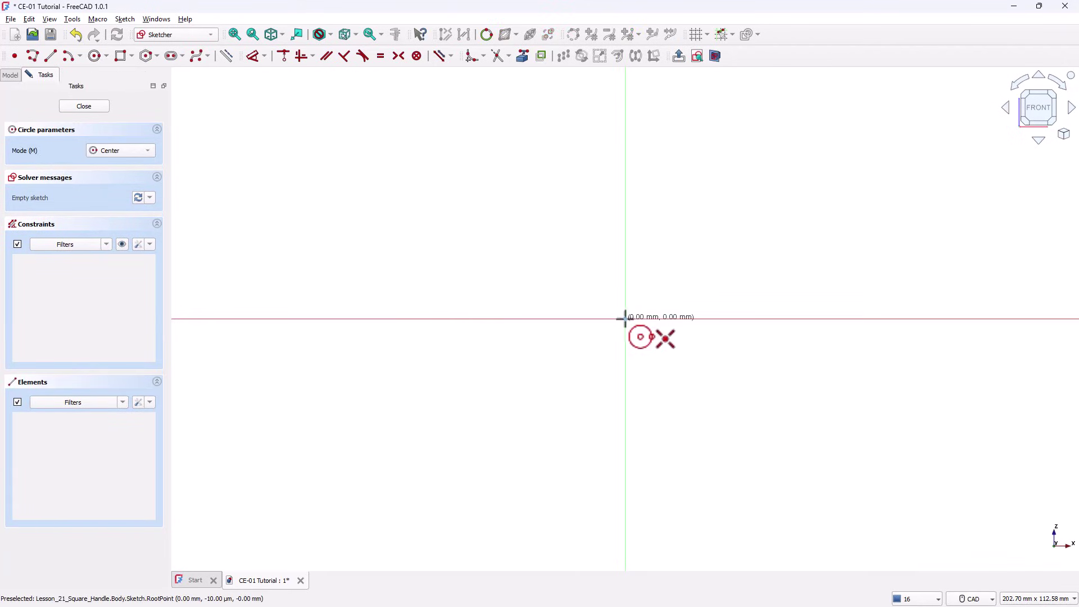
{"action": "left_click", "coordinate": [625, 319]}
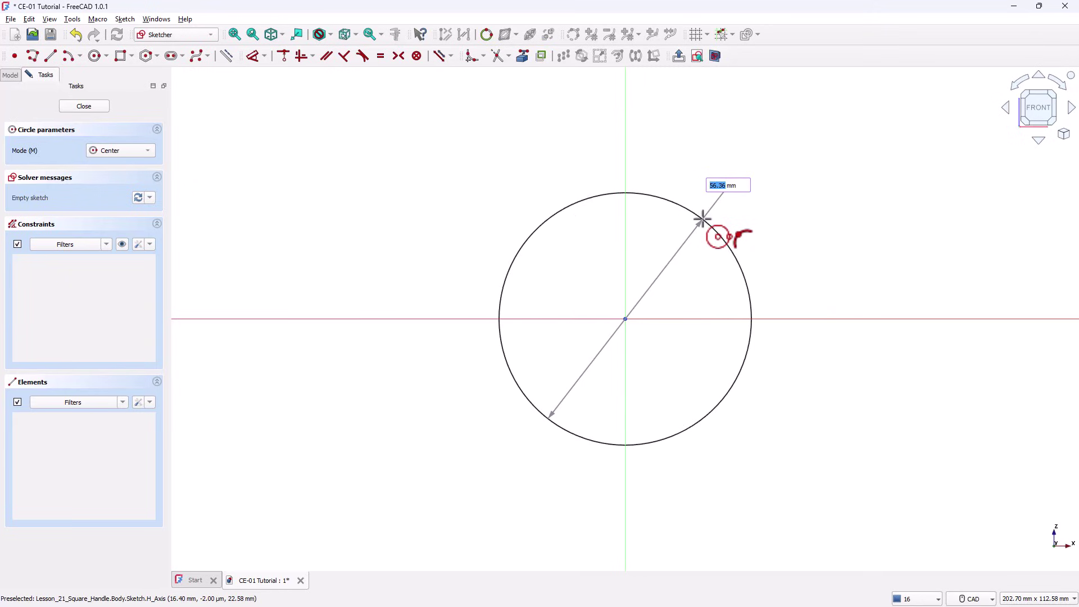
{"action": "left_click", "coordinate": [701, 219]}
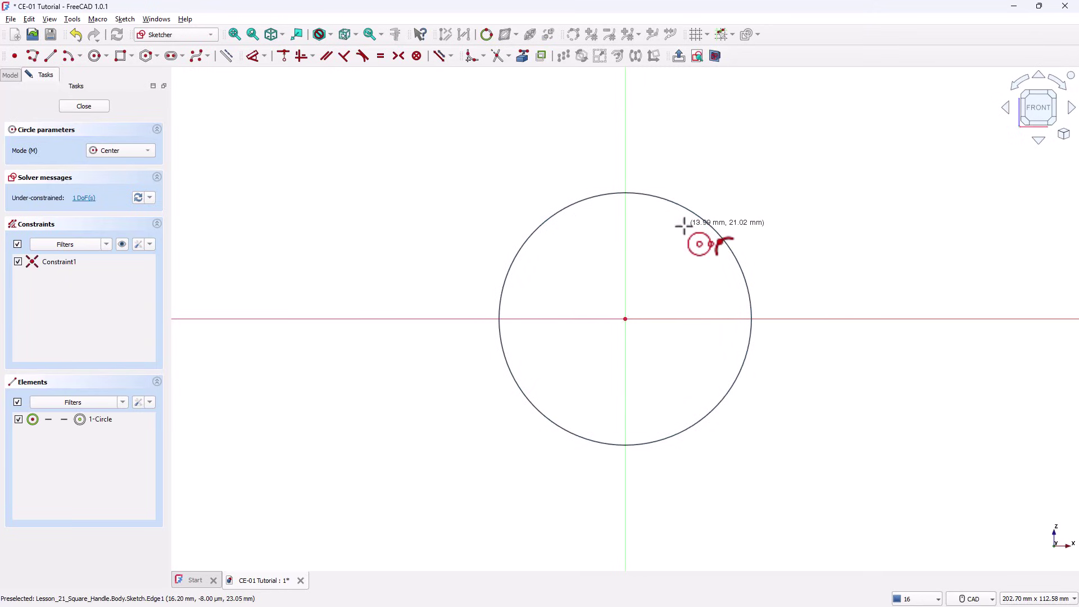
{"action": "left_click", "coordinate": [624, 318]}
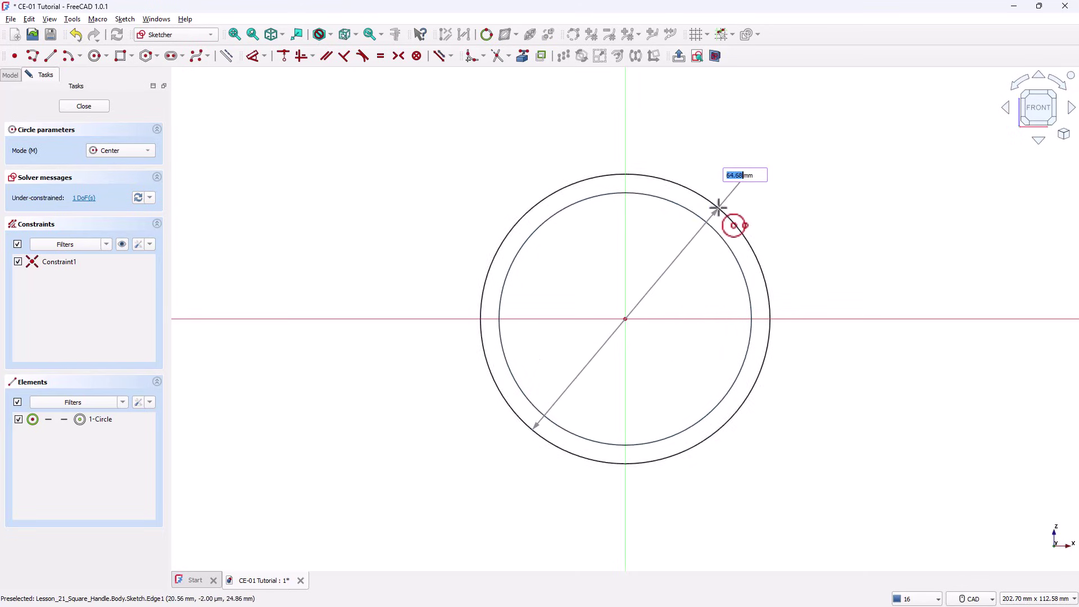
{"action": "left_click", "coordinate": [717, 207]}
Step: Dimension the outer circle to Ø100 mm and the inner circle to Ø96 mm
{"action": "key", "text": "Escape"}
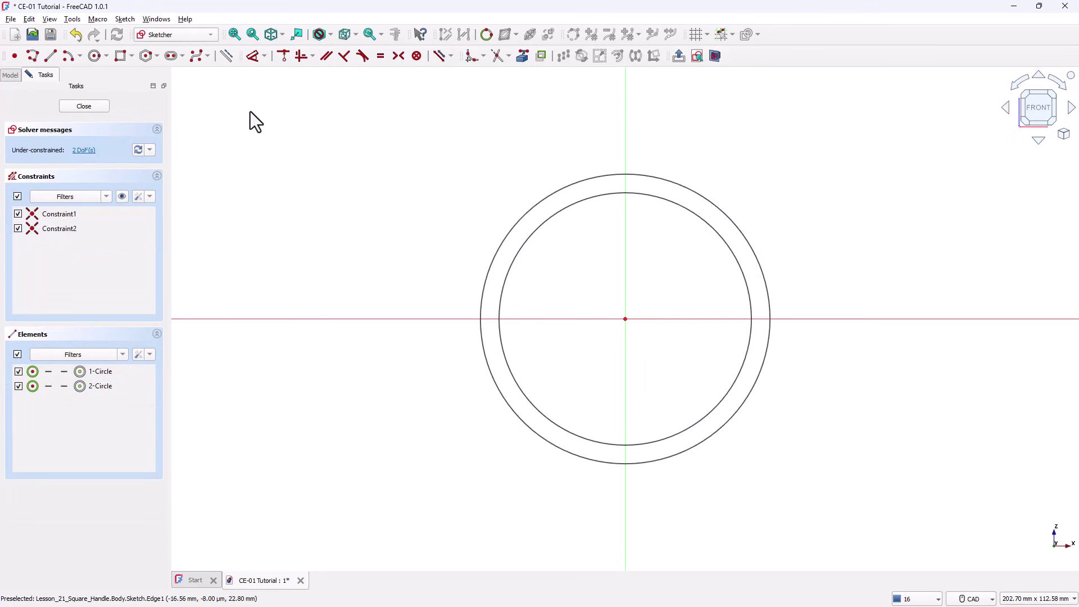
{"action": "left_click", "coordinate": [252, 55]}
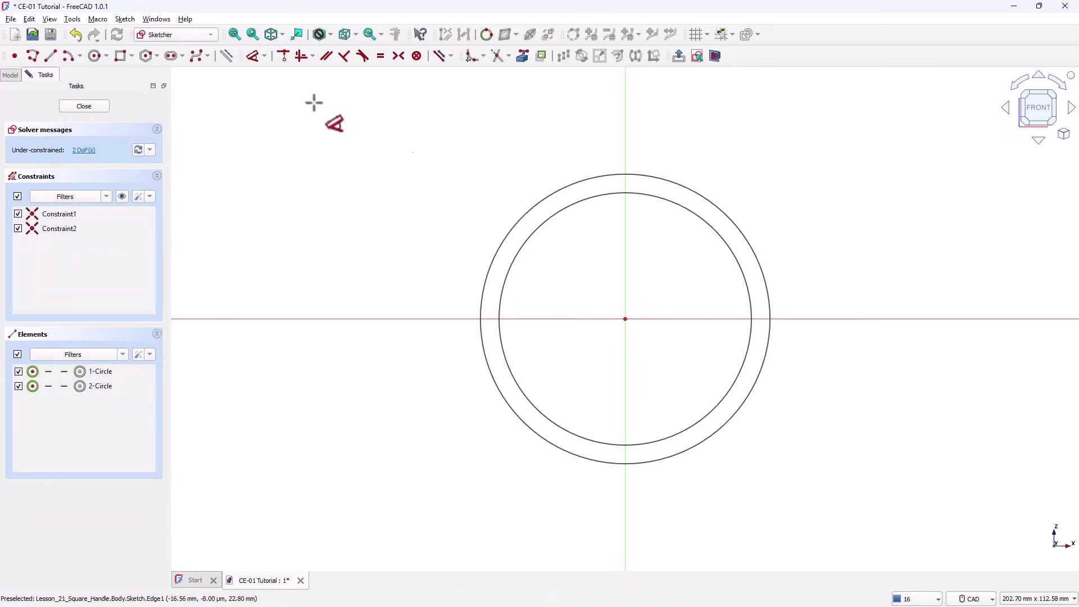
{"action": "left_click", "coordinate": [734, 220]}
{"action": "left_click", "coordinate": [781, 181]}
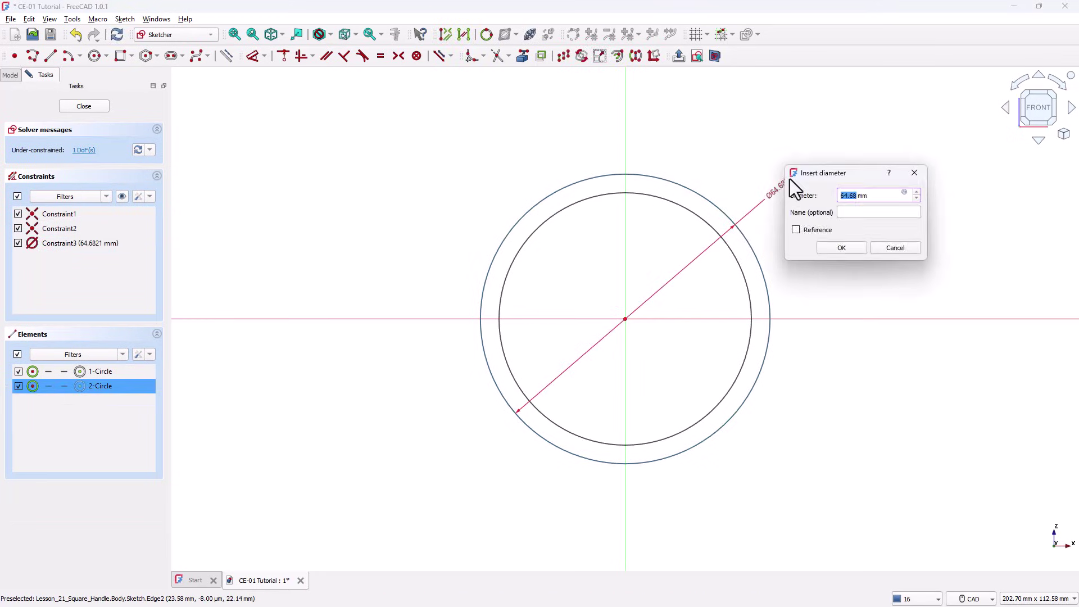
{"action": "type", "text": "100"}
{"action": "key", "text": "Return"}
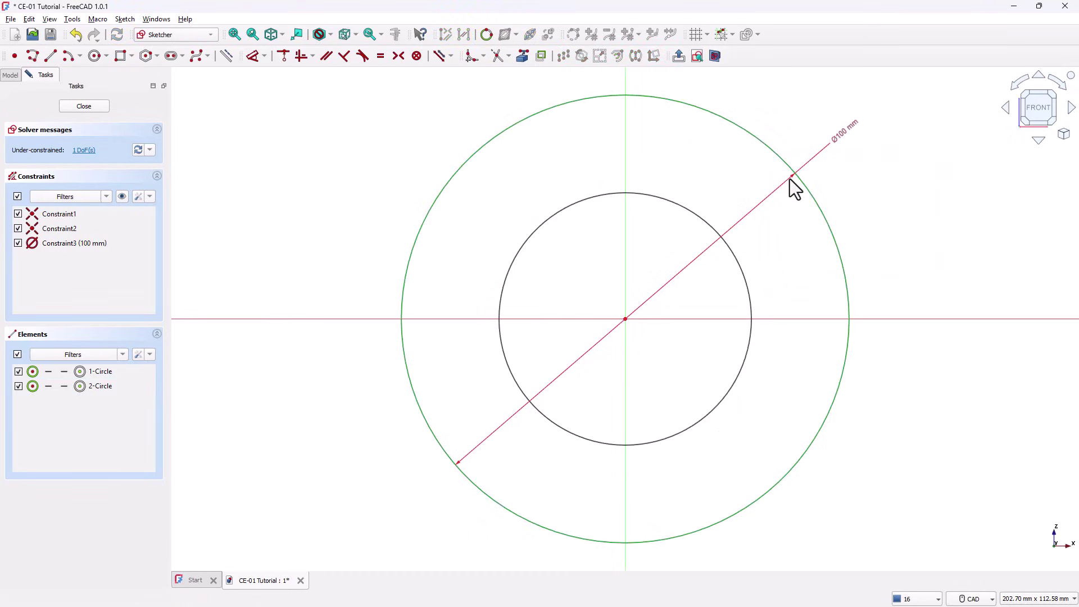
{"action": "left_click", "coordinate": [739, 265]}
{"action": "left_click", "coordinate": [742, 275]}
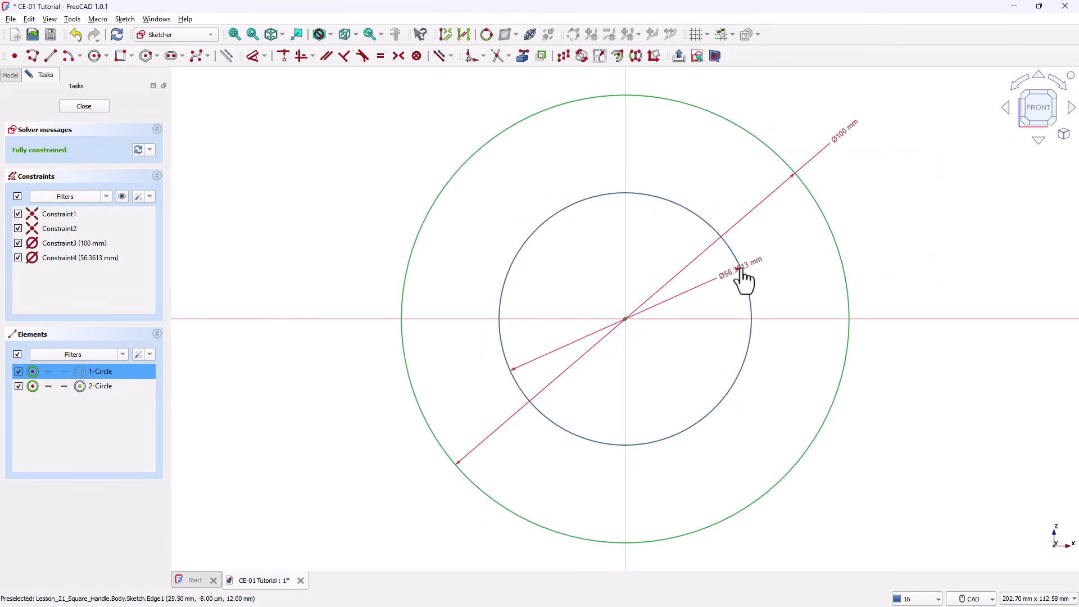
{"action": "left_click", "coordinate": [882, 214]}
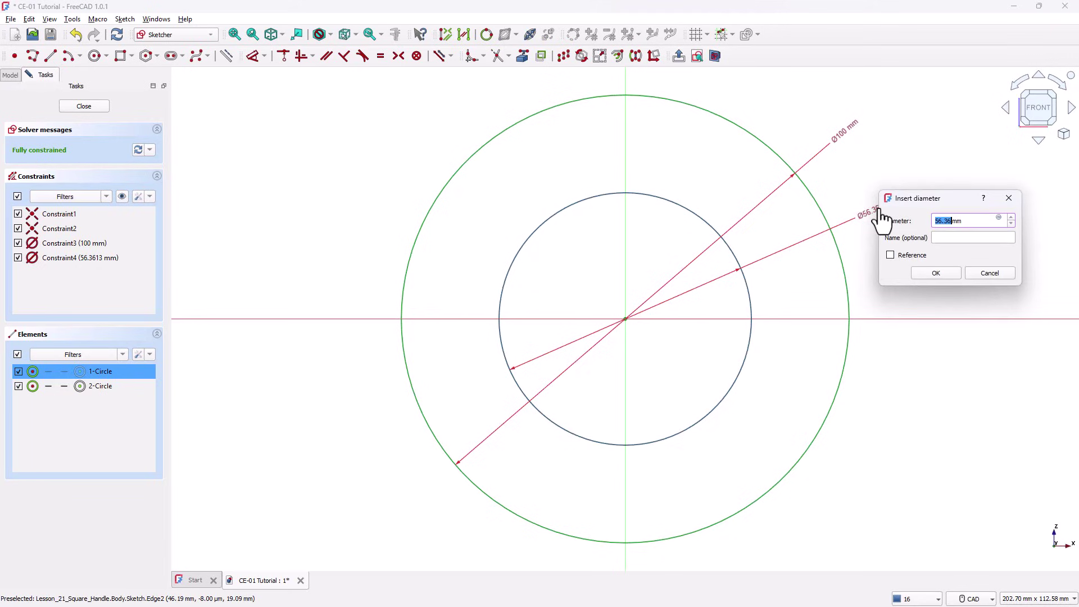
{"action": "type", "text": "96"}
{"action": "key", "text": "Return"}
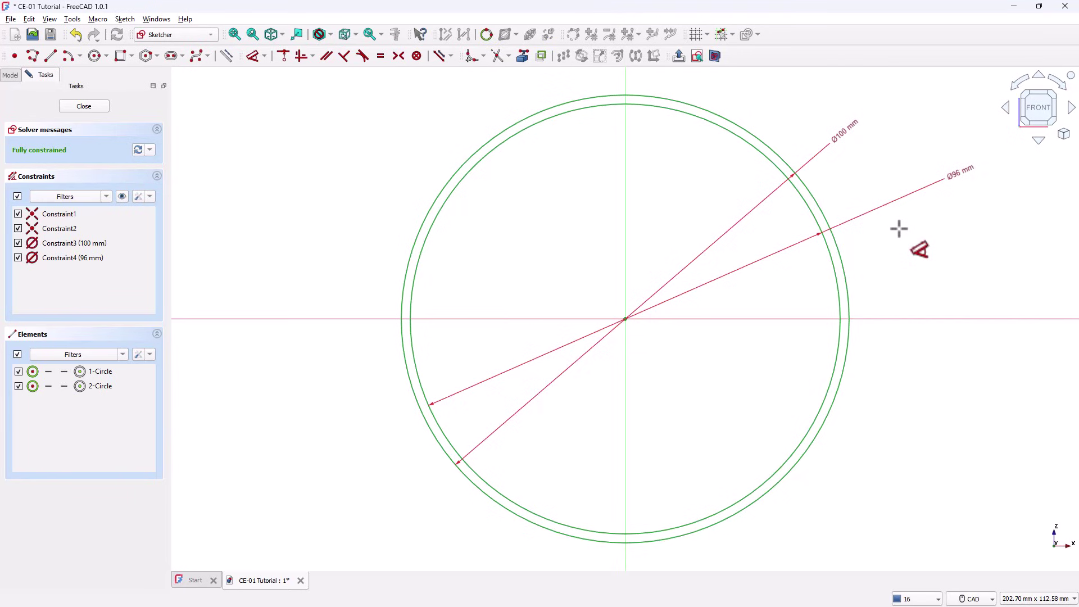
Step: Draw a vertical polyline across the ring, then a narrow tab above it back down onto the outer circle
{"action": "scroll", "coordinate": [469, 572], "scroll_direction": "down", "scroll_amount": 2}
{"action": "left_click", "coordinate": [50, 55]}
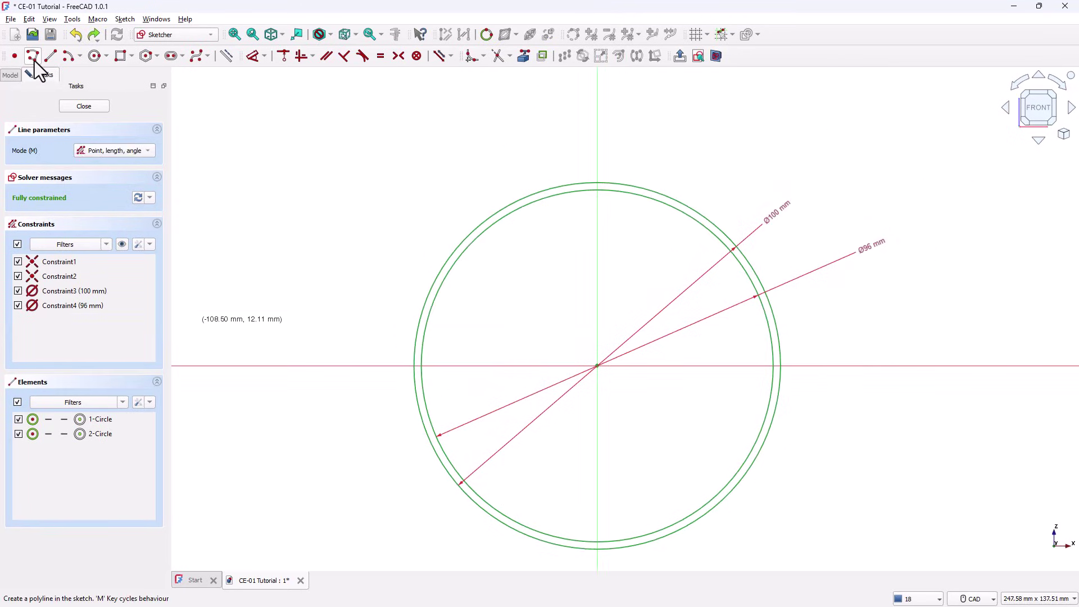
{"action": "left_click", "coordinate": [33, 55]}
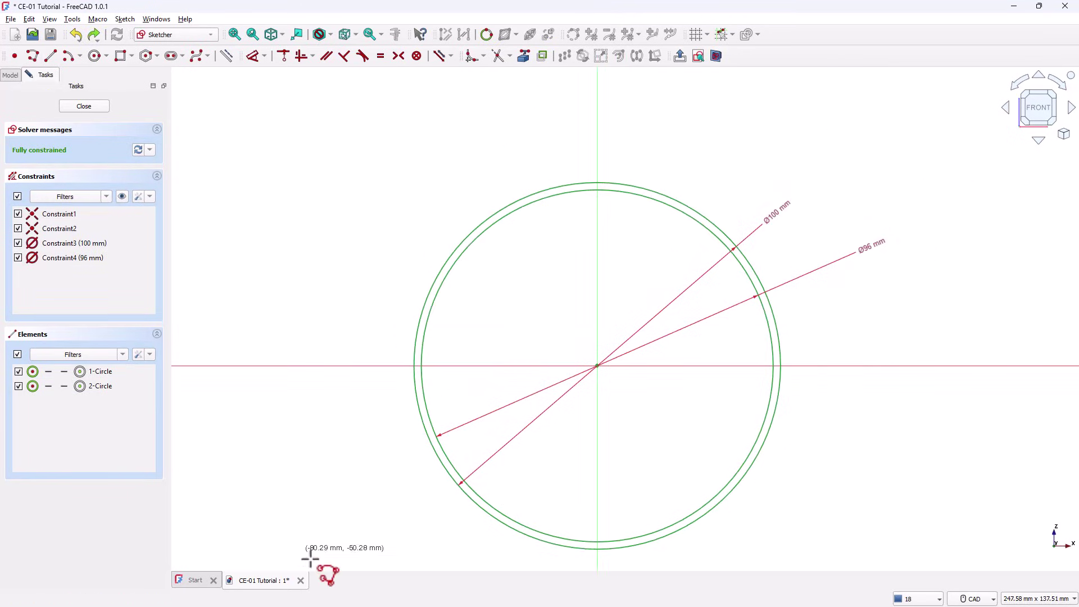
{"action": "left_click", "coordinate": [598, 544]}
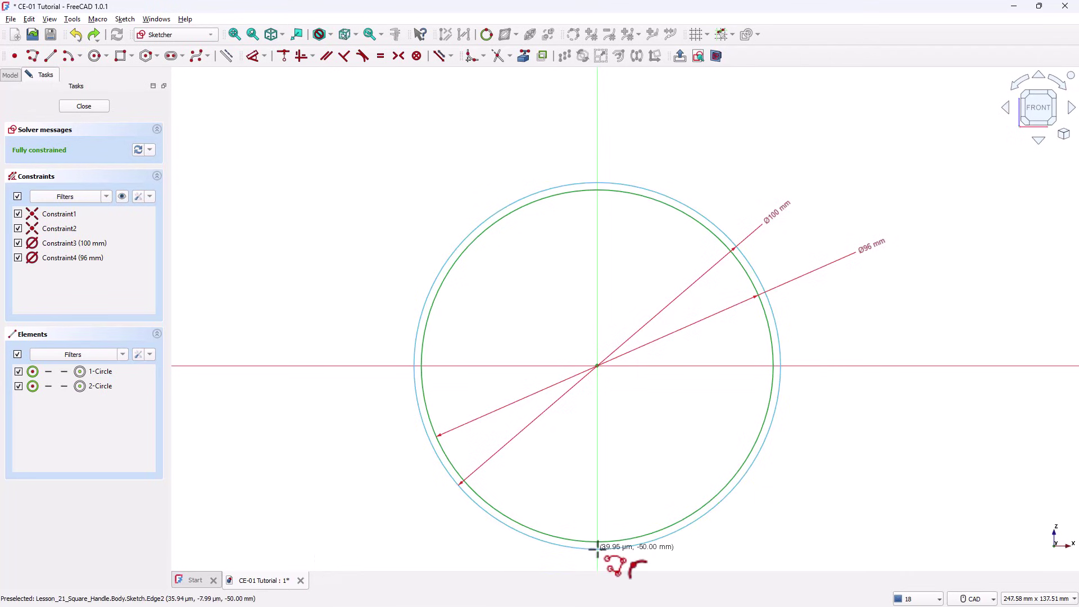
{"action": "left_click", "coordinate": [596, 183]}
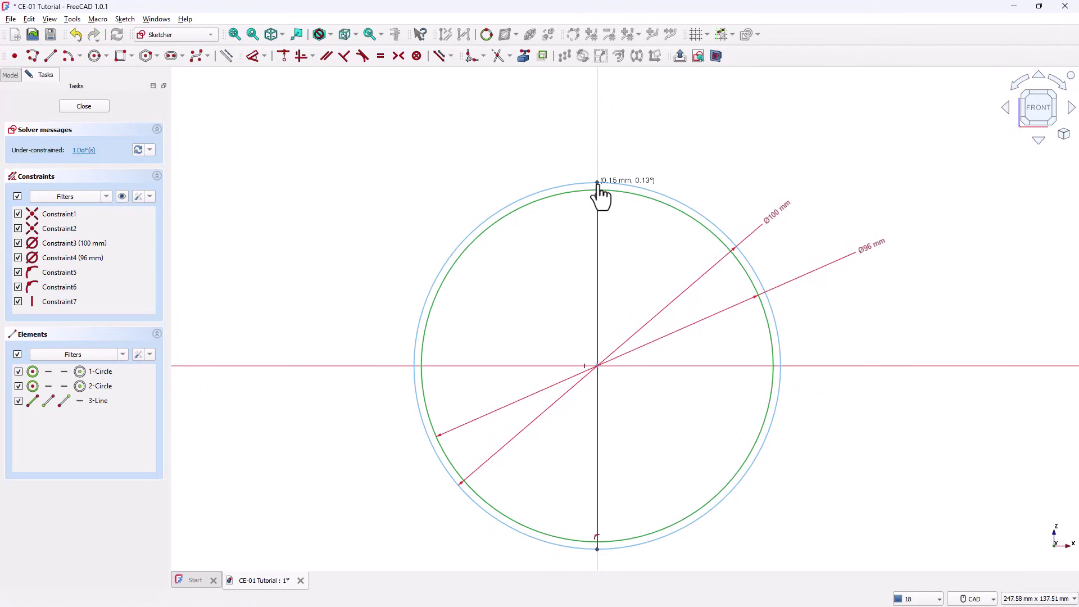
{"action": "left_click", "coordinate": [597, 96]}
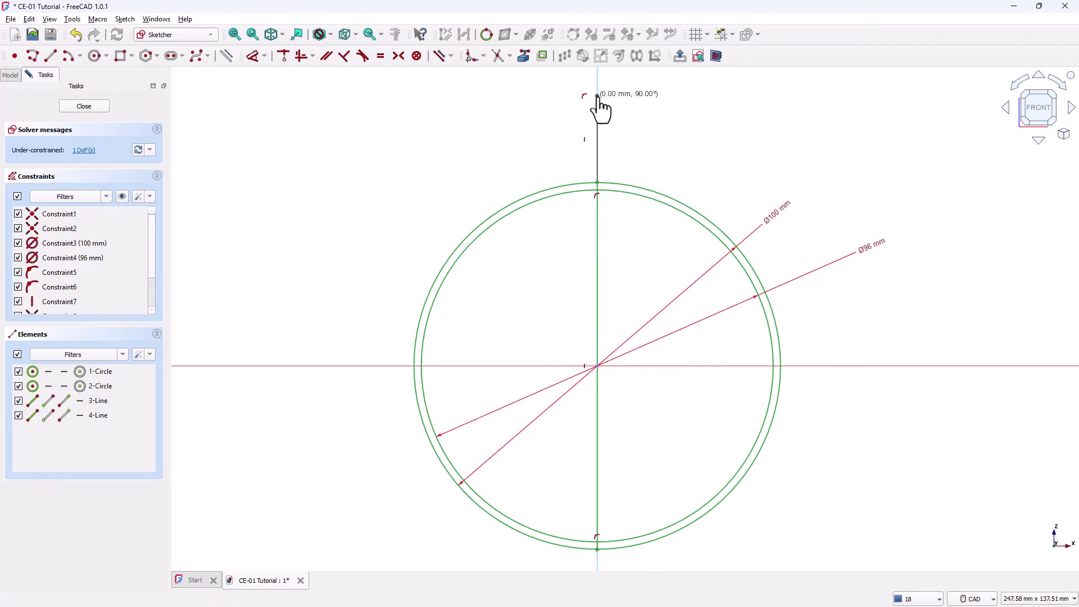
{"action": "left_click", "coordinate": [635, 96]}
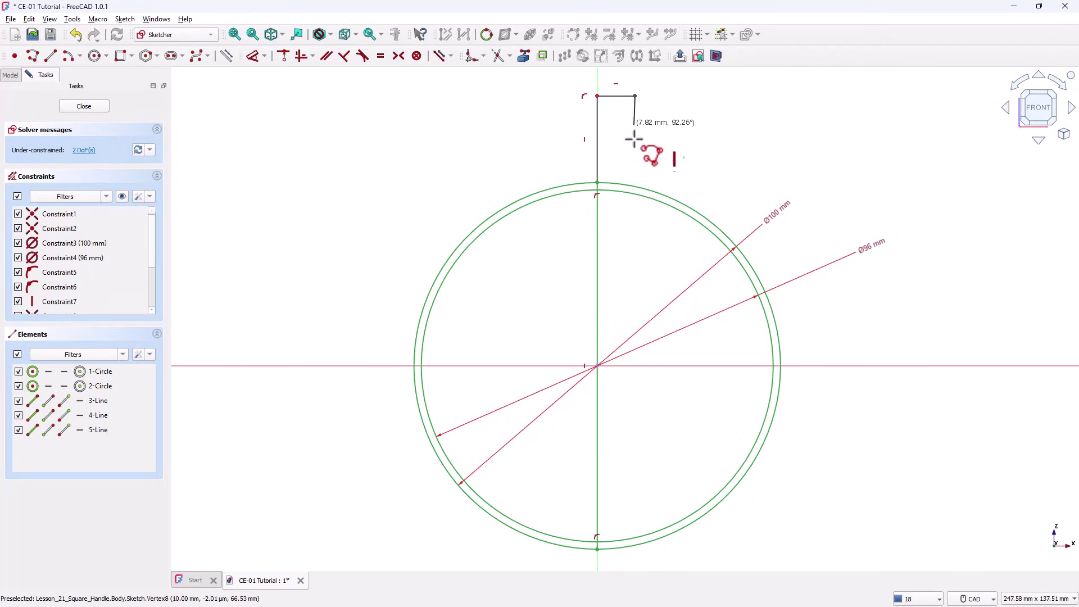
{"action": "left_click", "coordinate": [635, 186]}
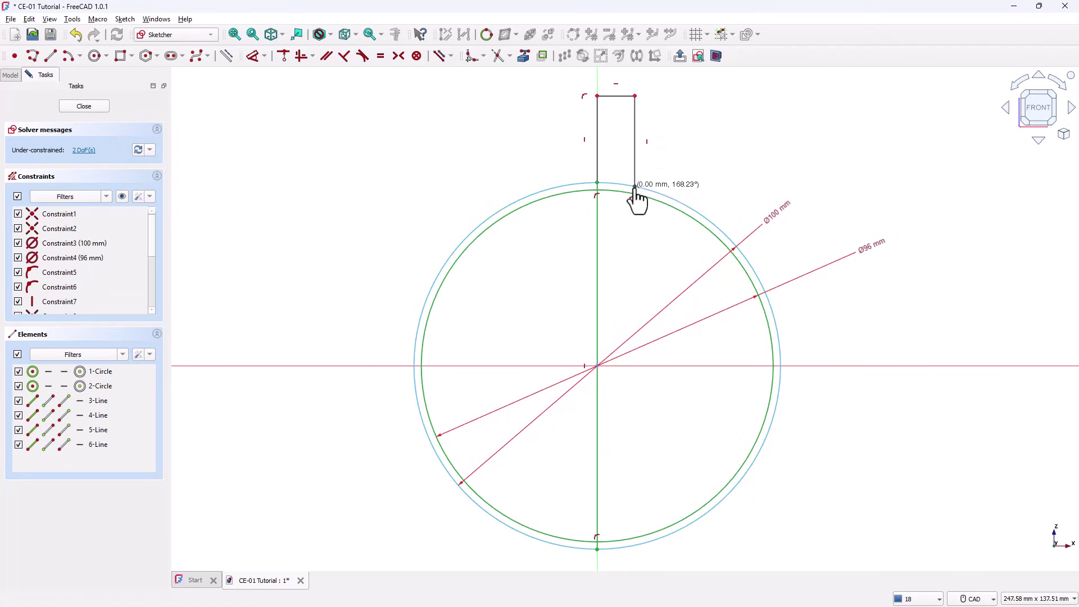
{"action": "right_click", "coordinate": [700, 156]}
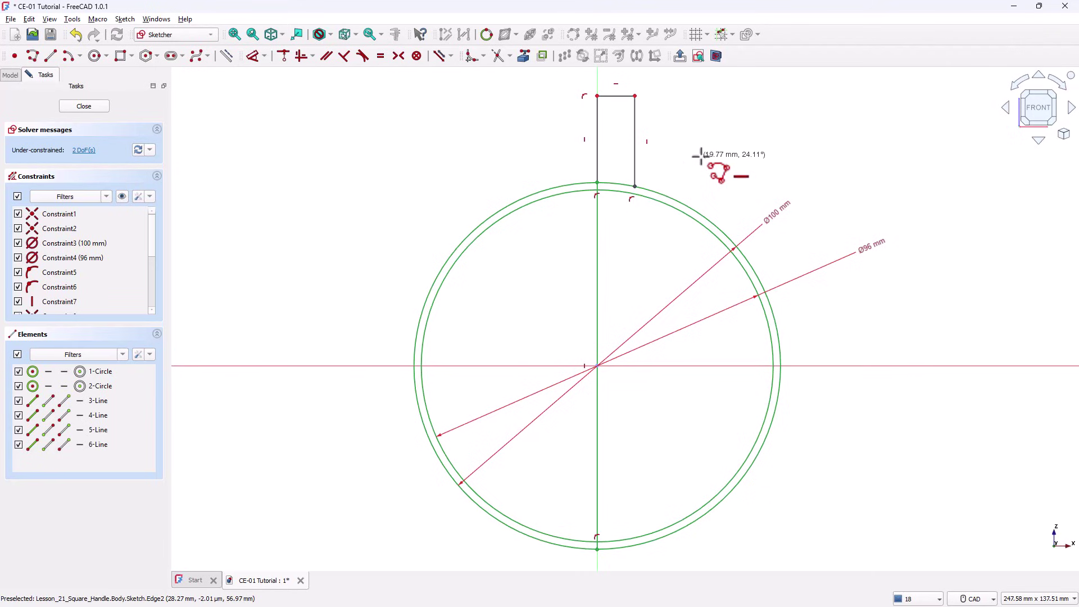
Step: Give the tab's left edge a 10 mm length and its top edge a 5 mm width
{"action": "right_click", "coordinate": [663, 144]}
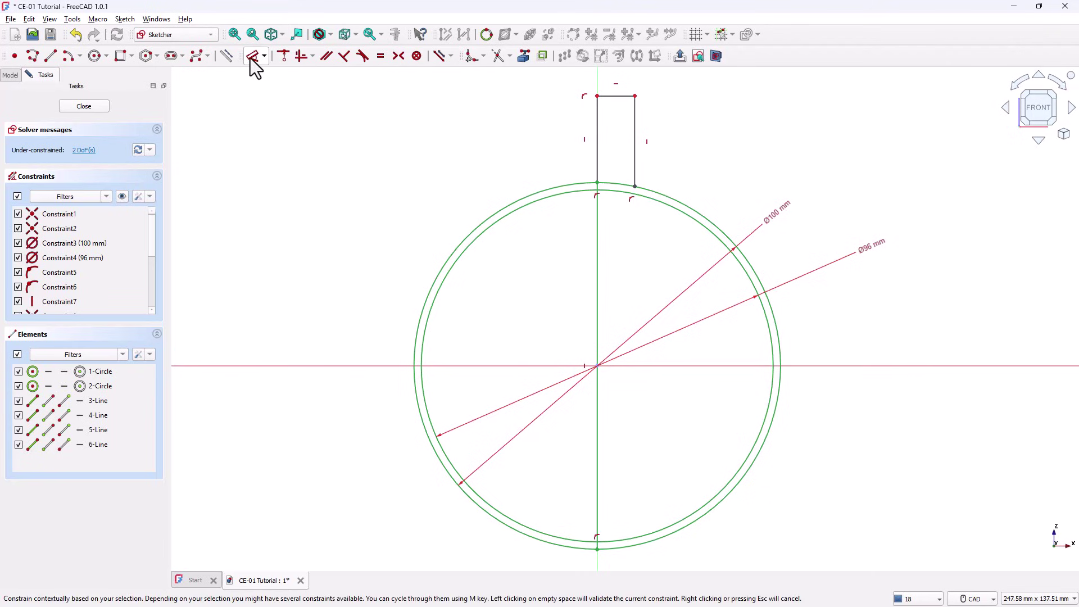
{"action": "left_click", "coordinate": [597, 145]}
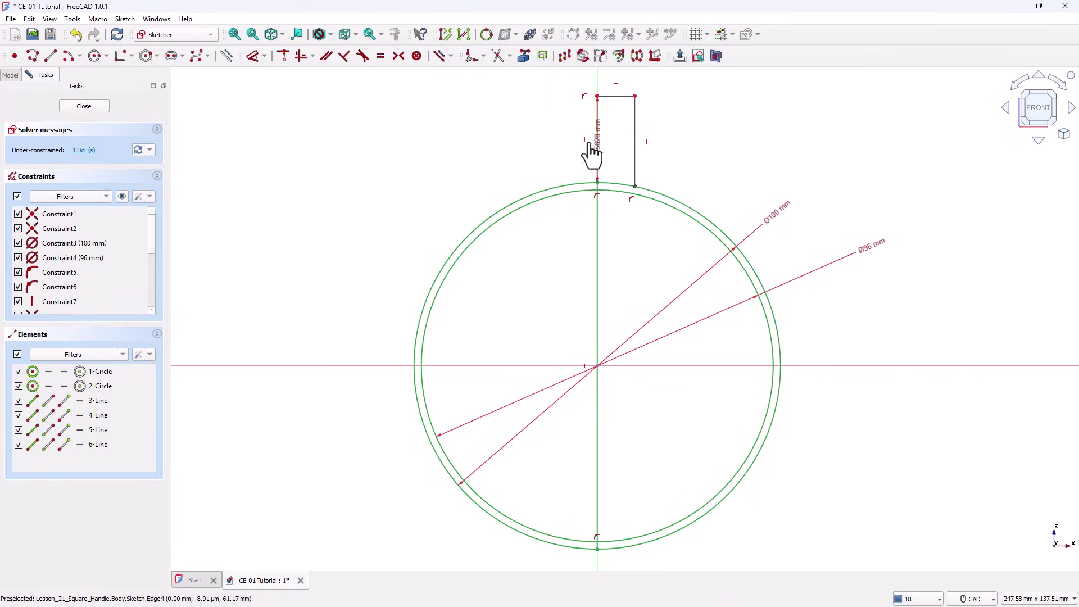
{"action": "key", "text": "d"}
{"action": "left_click", "coordinate": [567, 146]}
{"action": "type", "text": "10"}
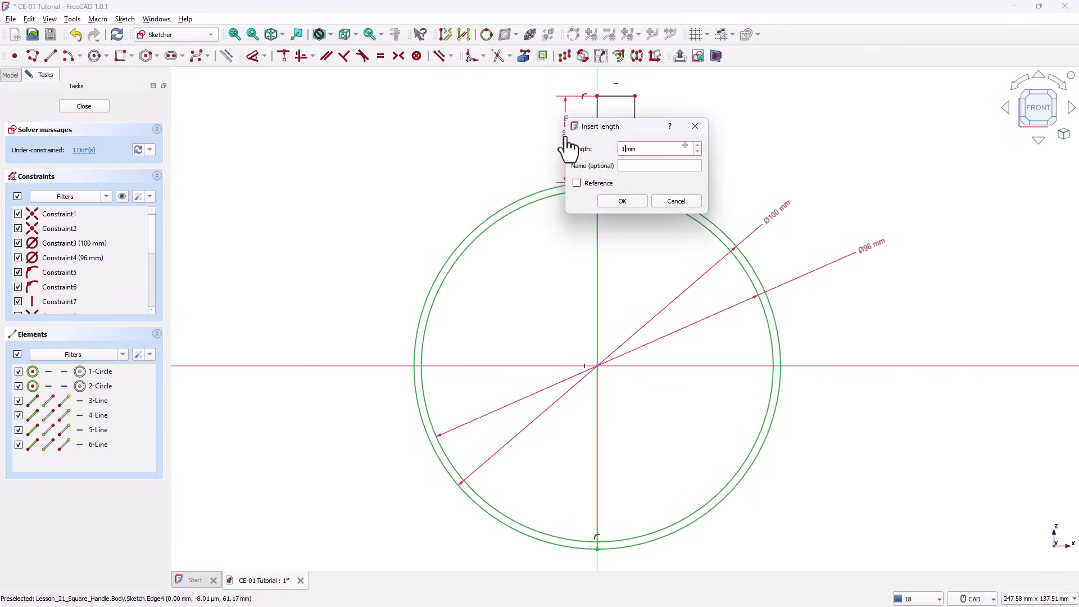
{"action": "key", "text": "Return"}
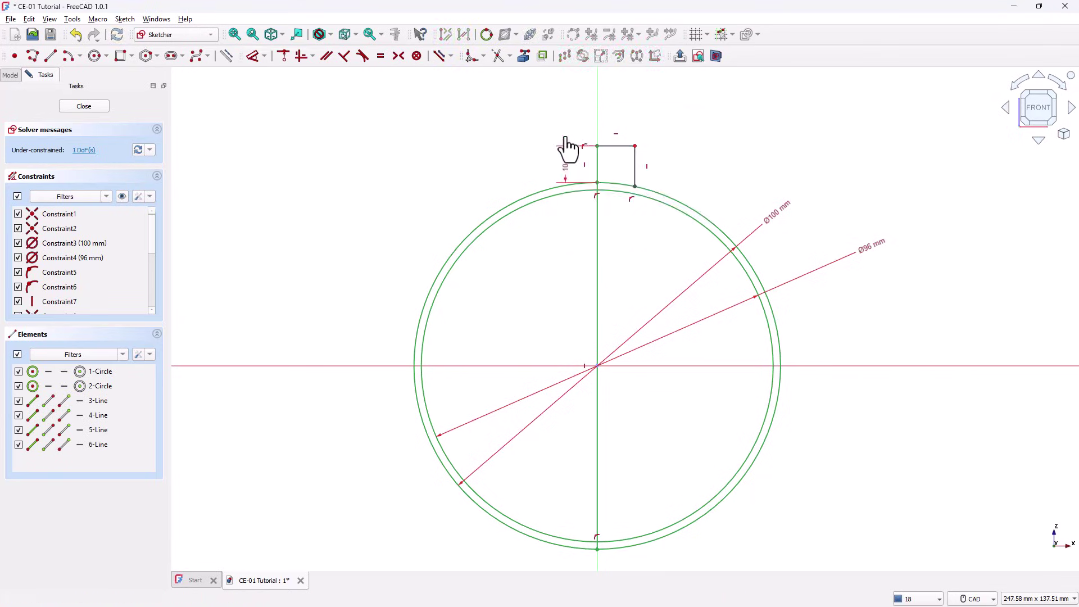
{"action": "left_click", "coordinate": [613, 145]}
{"action": "left_click", "coordinate": [621, 105]}
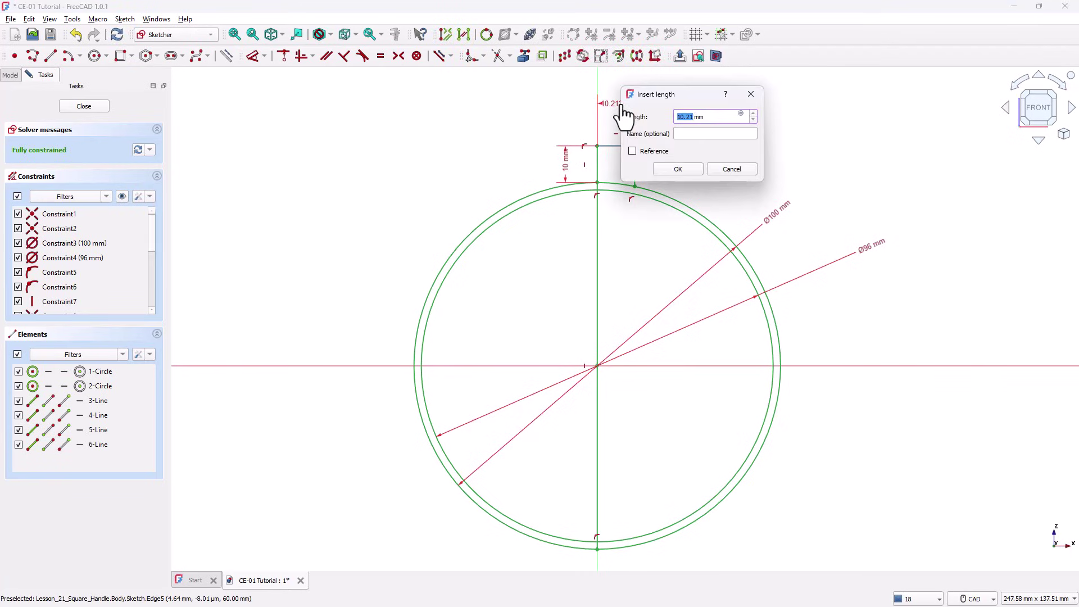
{"action": "type", "text": "5"}
{"action": "key", "text": "Return"}
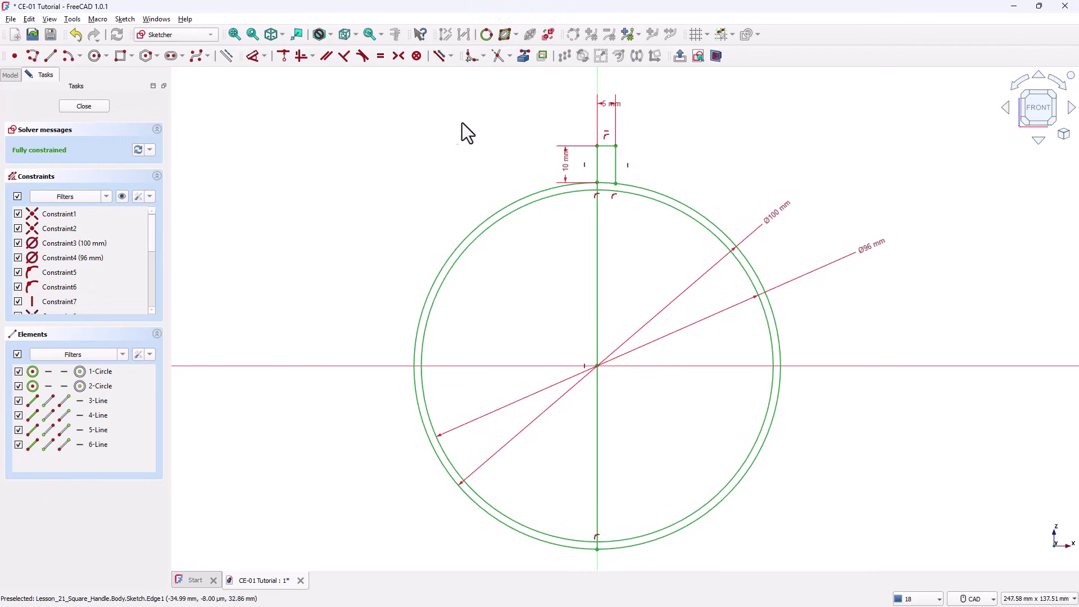
Step: Trim away the left halves of both circles and the middle of the vertical line
{"action": "left_click", "coordinate": [497, 55]}
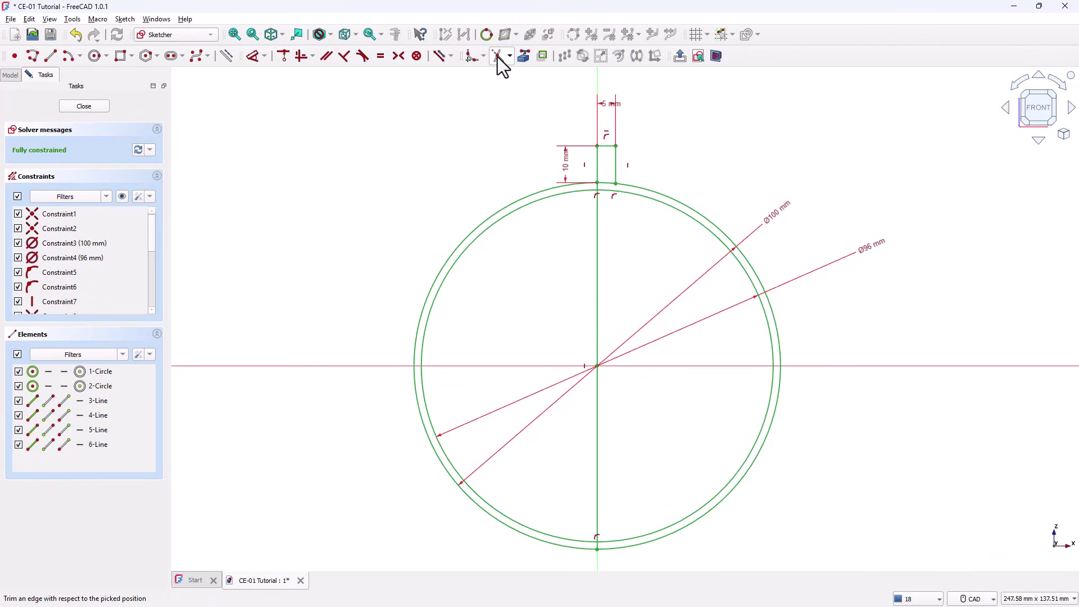
{"action": "left_click", "coordinate": [487, 218]}
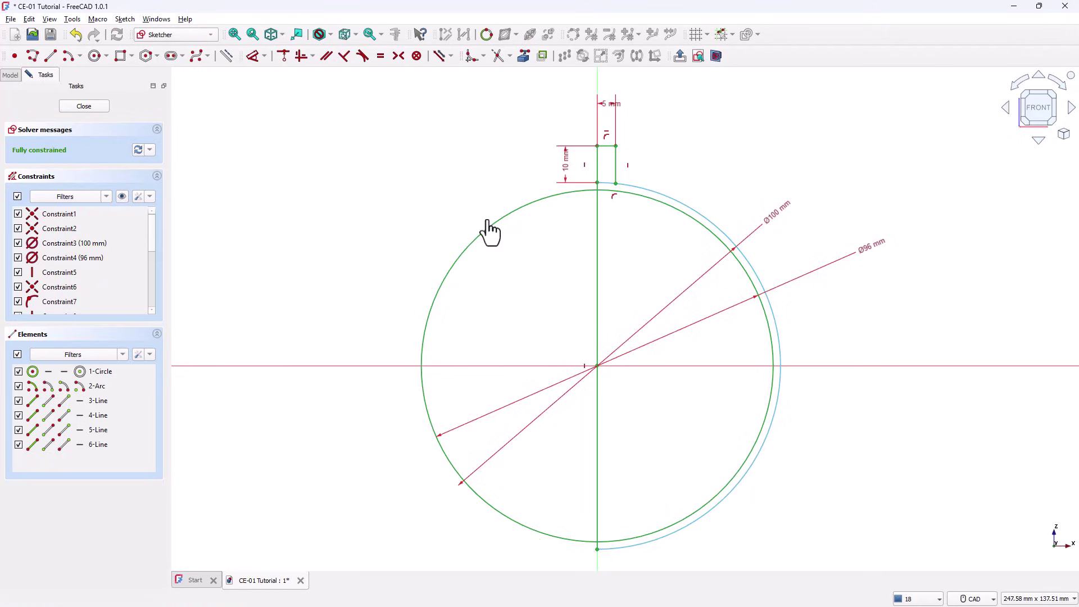
{"action": "left_click", "coordinate": [492, 236]}
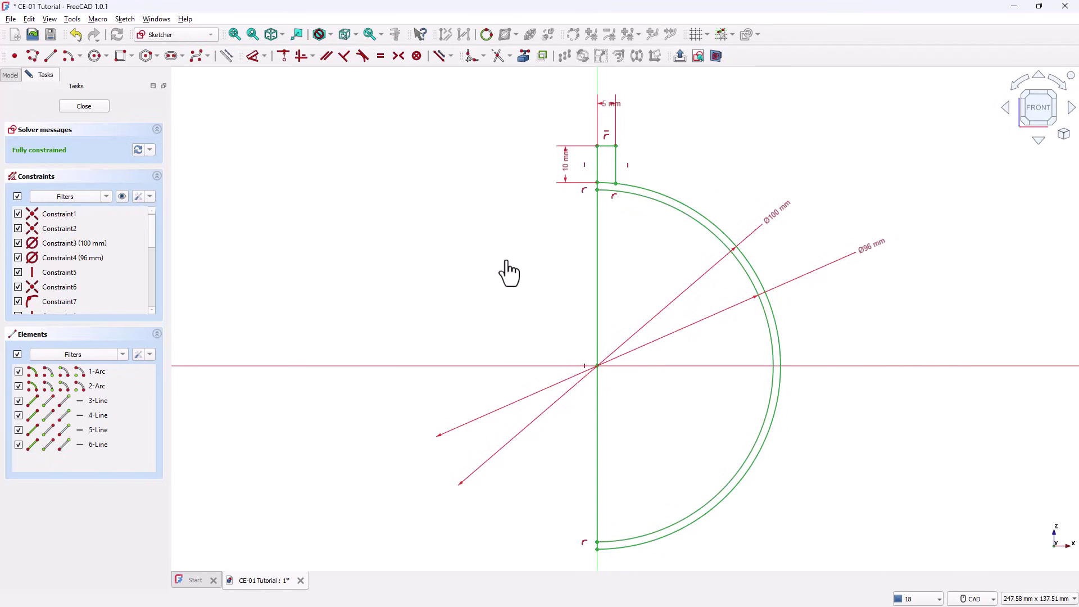
{"action": "left_click", "coordinate": [598, 282]}
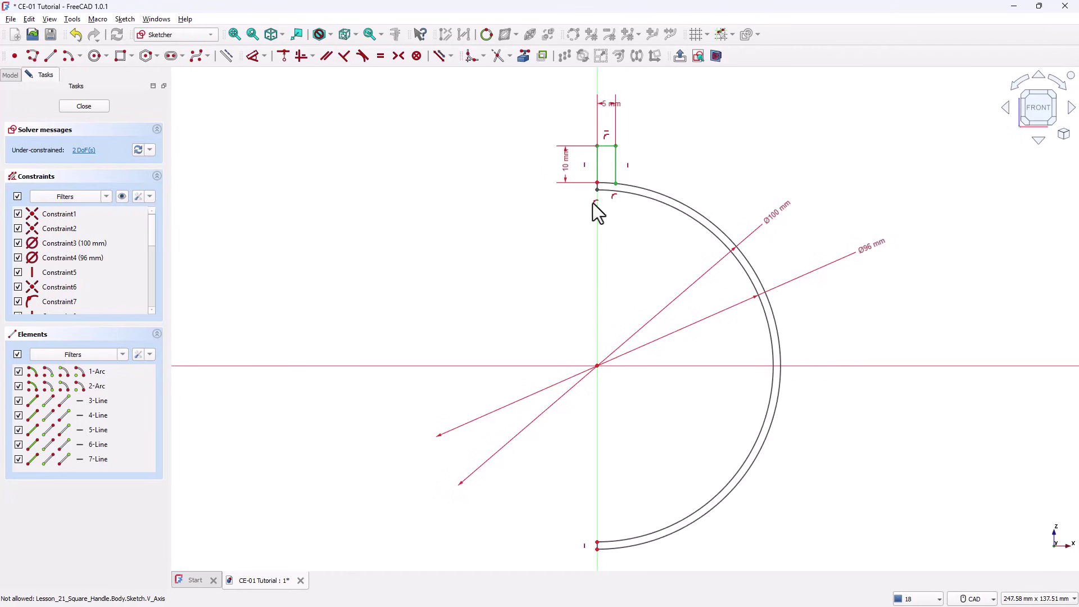
Step: Pin the inner arc's top end and the arc's bottom end onto the vertical axis
{"action": "left_click_drag", "start_coordinate": [599, 191], "coordinate": [602, 236]}
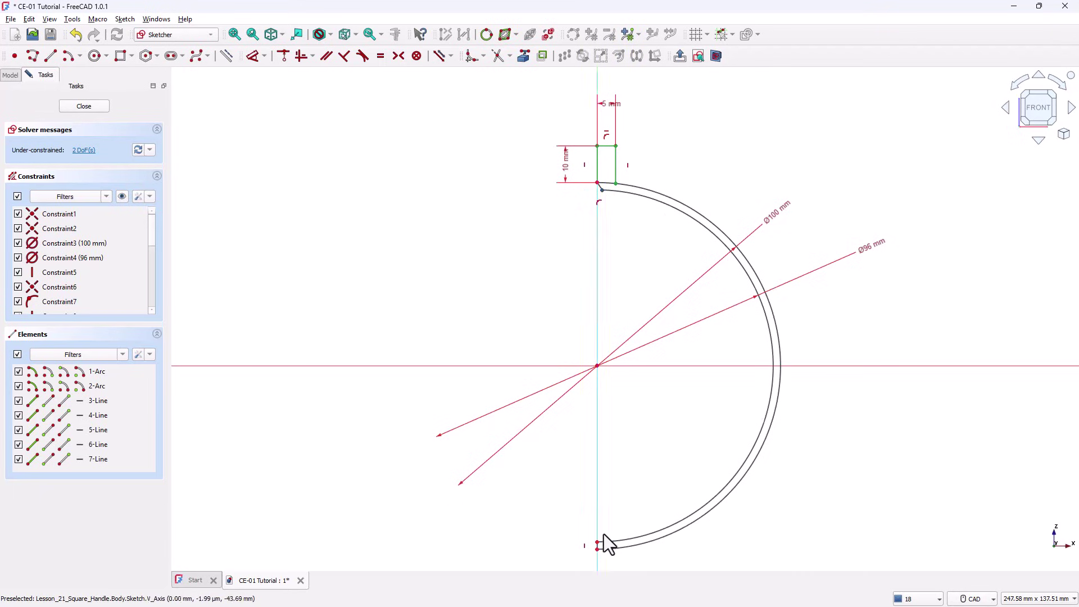
{"action": "mouse_move", "coordinate": [603, 534]}
{"action": "left_mouse_down"}
{"action": "mouse_move", "coordinate": [591, 545]}
{"action": "mouse_move", "coordinate": [595, 569]}
{"action": "mouse_move", "coordinate": [608, 562]}
{"action": "mouse_move", "coordinate": [587, 556]}
{"action": "mouse_move", "coordinate": [597, 568]}
{"action": "mouse_move", "coordinate": [597, 551]}
{"action": "left_mouse_up"}
{"action": "left_click_drag", "start_coordinate": [601, 191], "coordinate": [585, 198]}
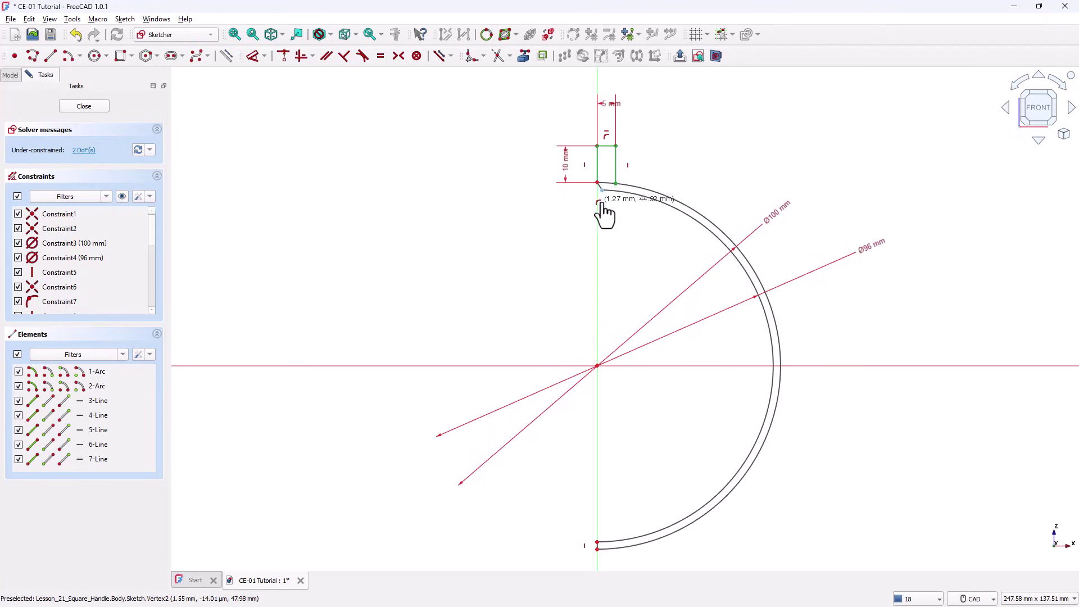
{"action": "left_click_drag", "start_coordinate": [602, 213], "coordinate": [585, 208]}
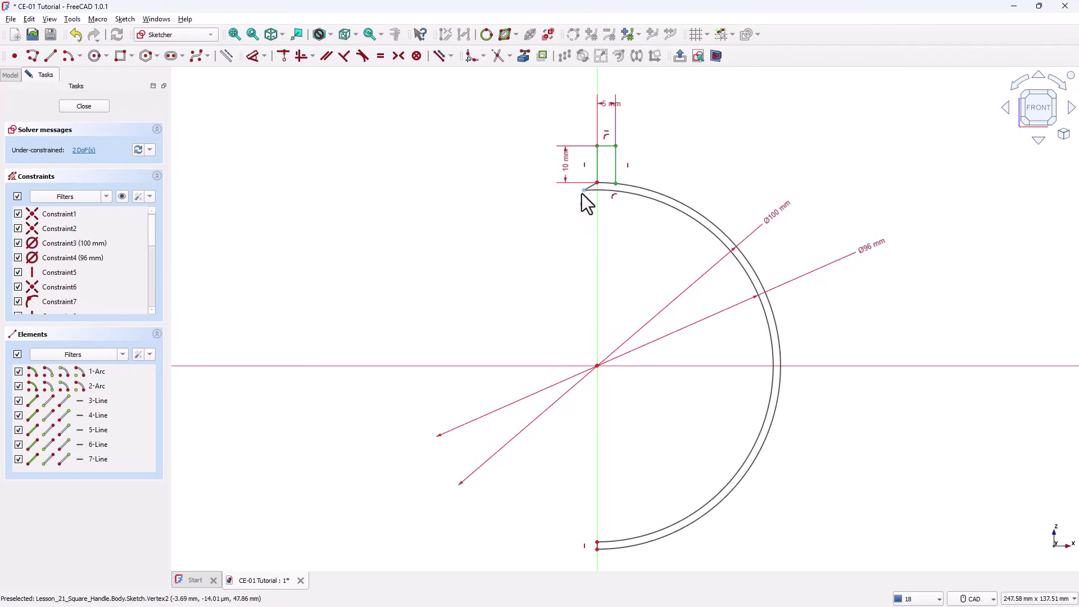
{"action": "left_click", "coordinate": [583, 196]}
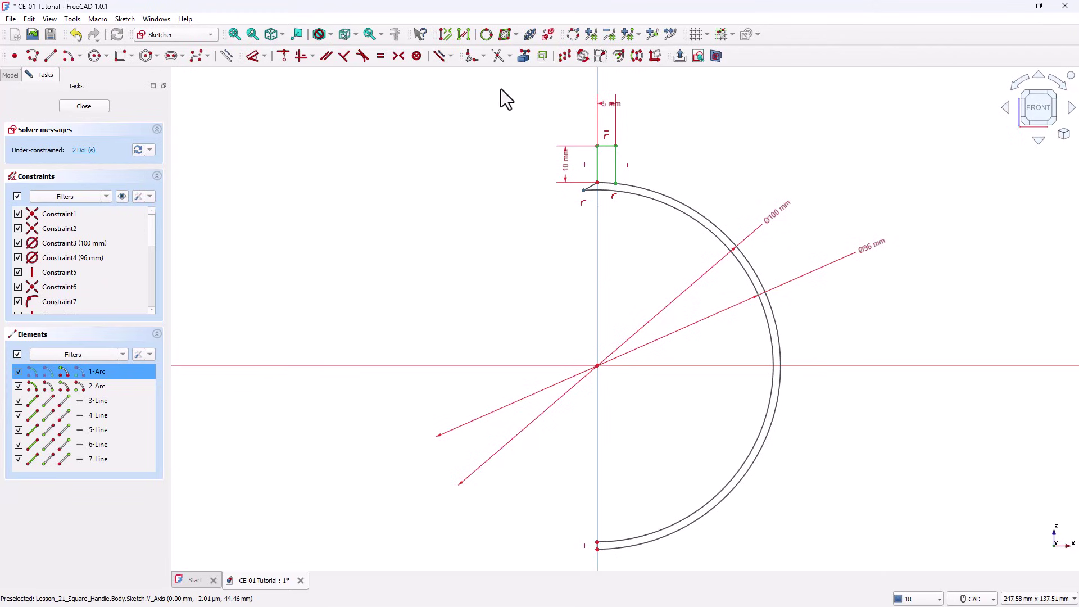
{"action": "left_click", "coordinate": [284, 61]}
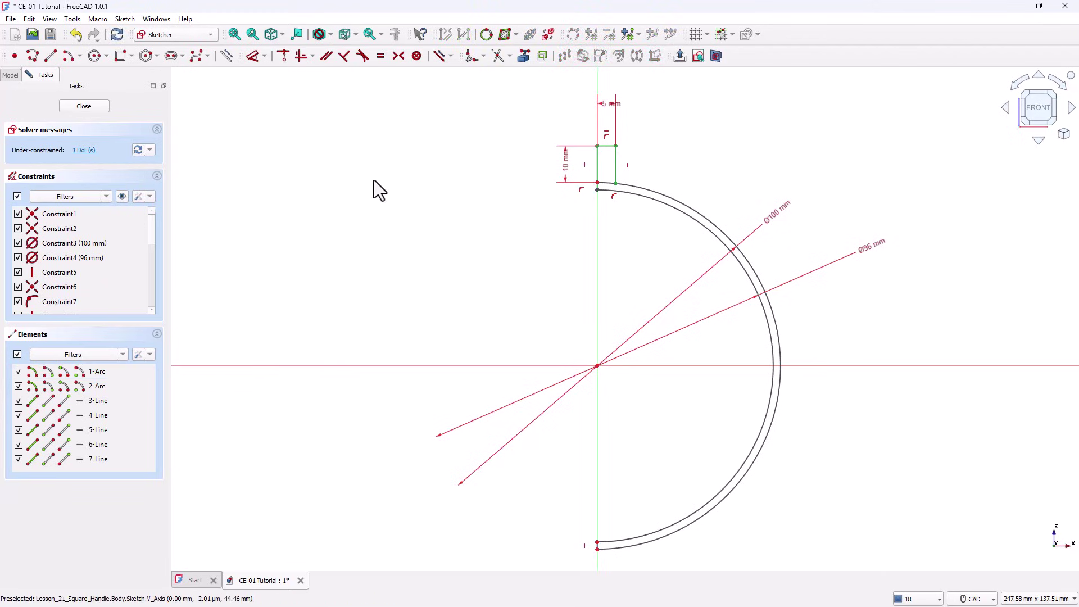
{"action": "mouse_move", "coordinate": [599, 538]}
{"action": "left_mouse_down"}
{"action": "mouse_move", "coordinate": [605, 566]}
{"action": "mouse_move", "coordinate": [608, 548]}
{"action": "left_mouse_up"}
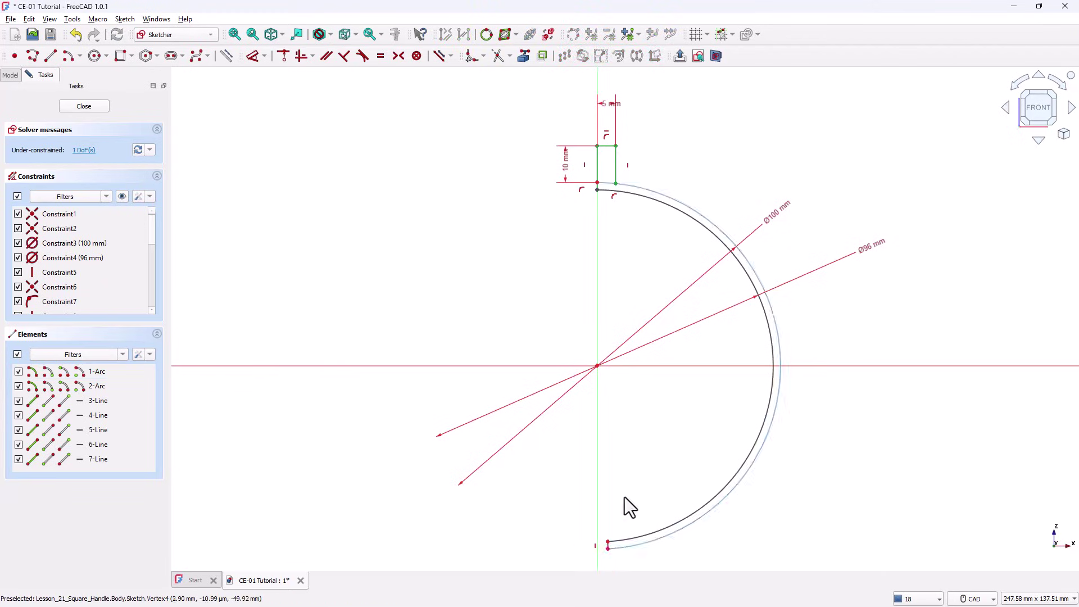
{"action": "left_click", "coordinate": [608, 541]}
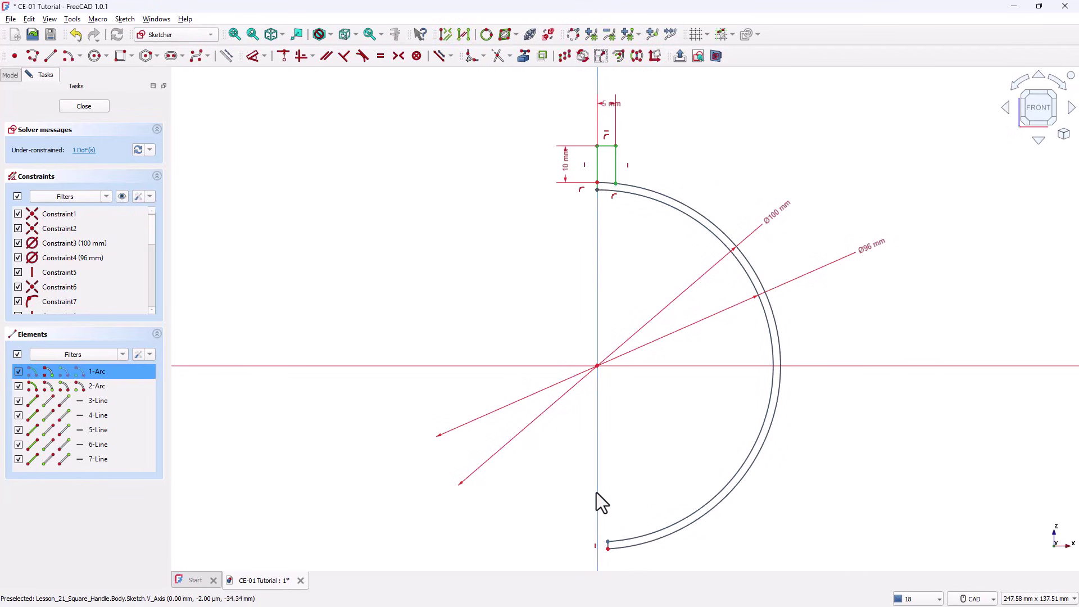
{"action": "left_click", "coordinate": [283, 58]}
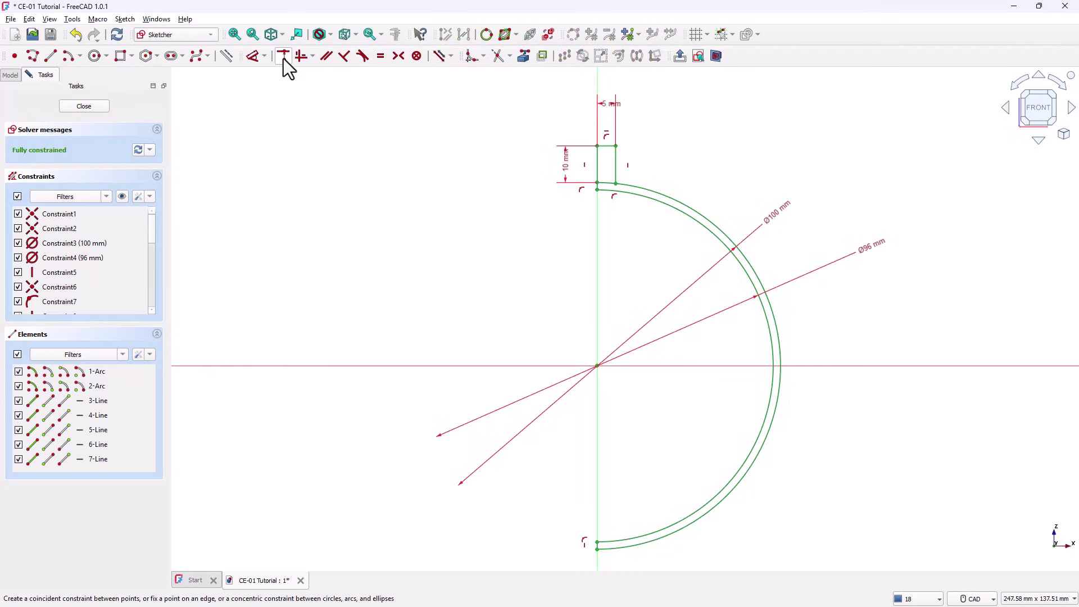
{"action": "scroll", "coordinate": [620, 224], "scroll_direction": "up", "scroll_amount": 2}
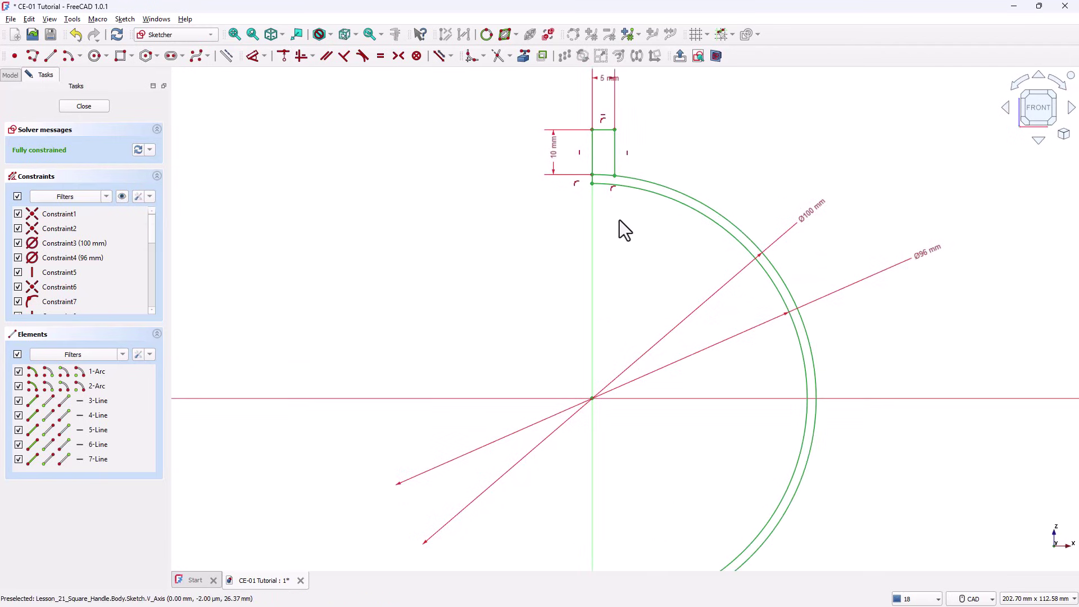
Step: Trim the outer arc under the loop and join the loop's right side to the arc end
{"action": "scroll", "coordinate": [598, 161], "scroll_direction": "up", "scroll_amount": 2}
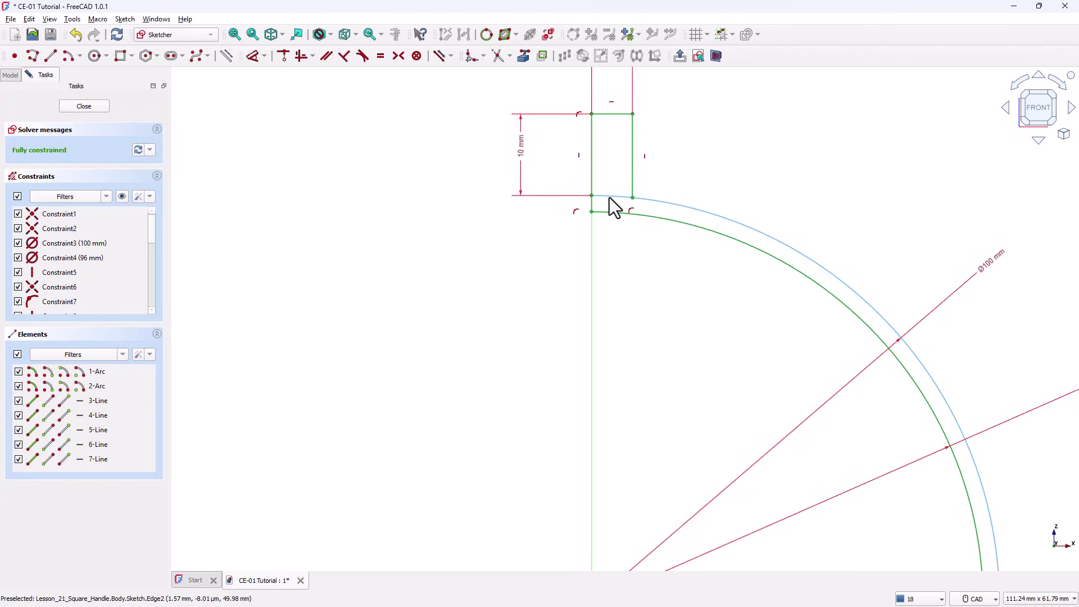
{"action": "left_click", "coordinate": [498, 55]}
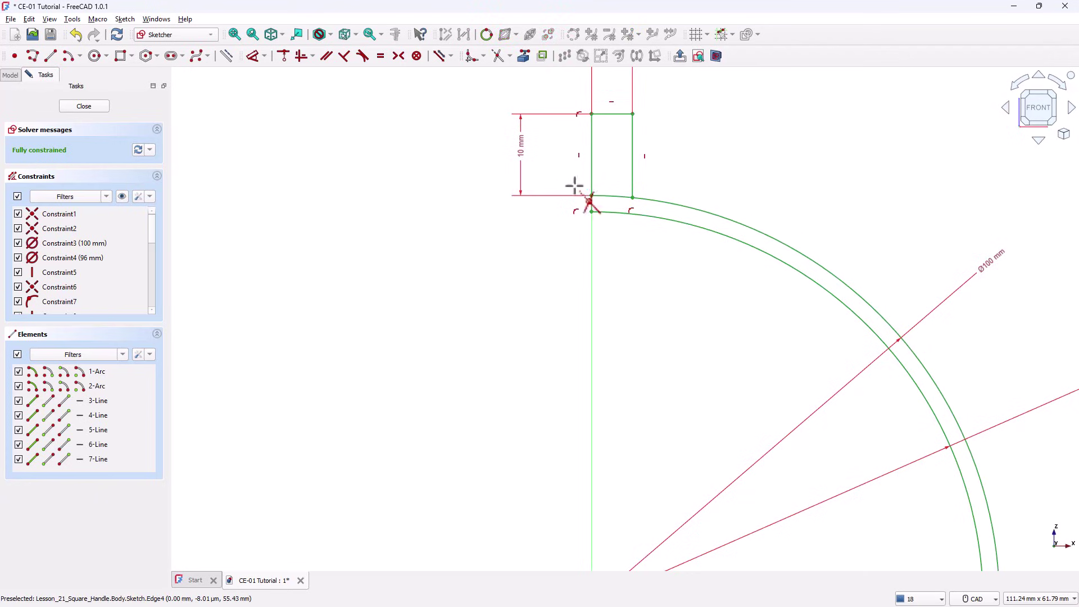
{"action": "left_click", "coordinate": [606, 199]}
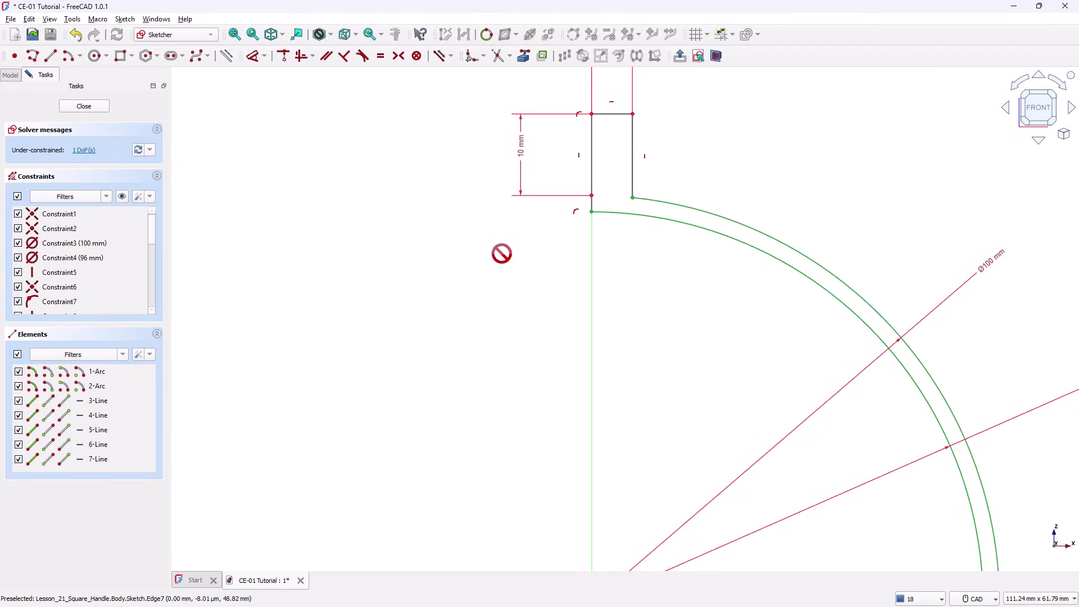
{"action": "right_click", "coordinate": [629, 180]}
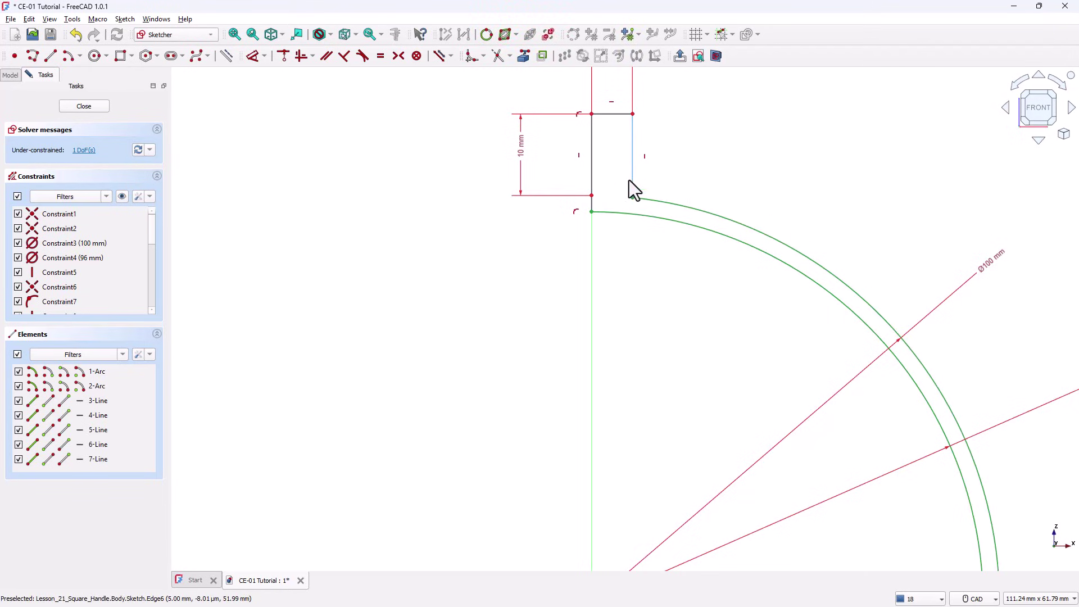
{"action": "left_click_drag", "start_coordinate": [631, 181], "coordinate": [632, 198]}
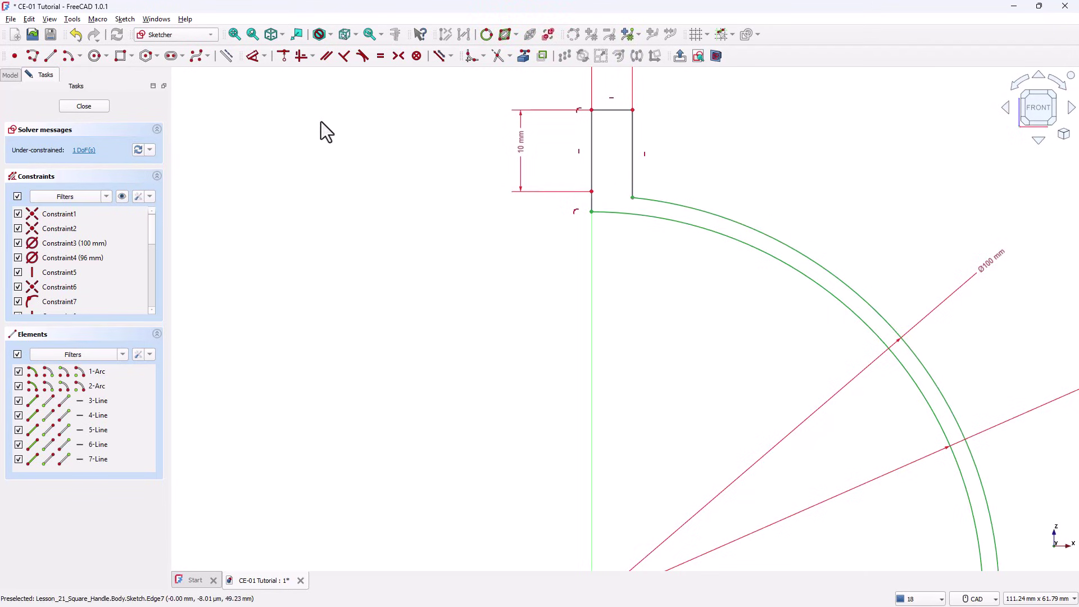
Step: Add a 2 mm vertical gap from the loop's left line end to the inner arc's top
{"action": "left_click", "coordinate": [252, 56]}
{"action": "left_click", "coordinate": [592, 208]}
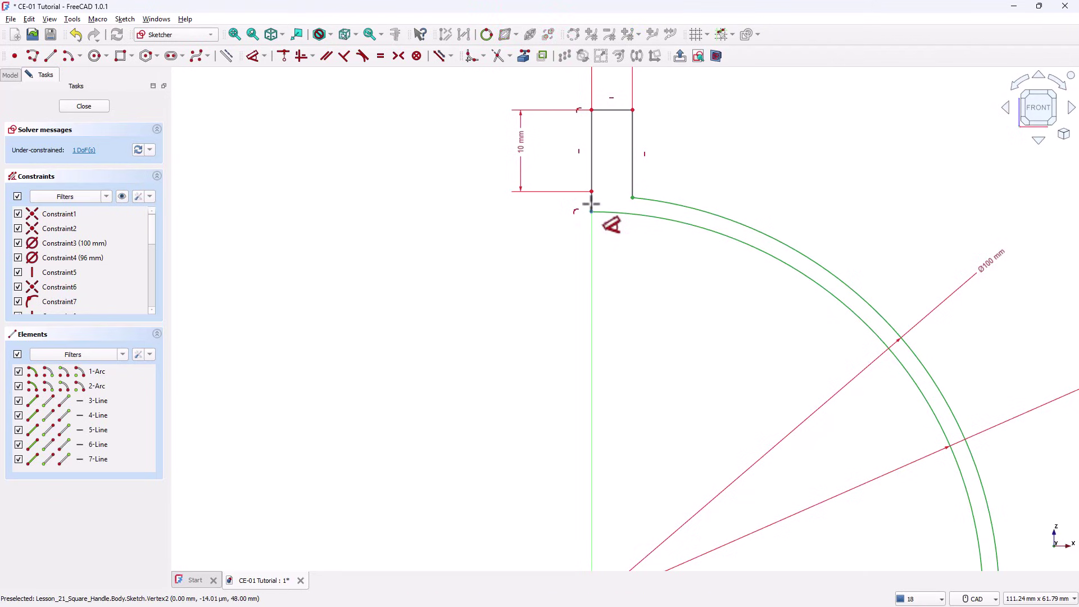
{"action": "left_click", "coordinate": [591, 192]}
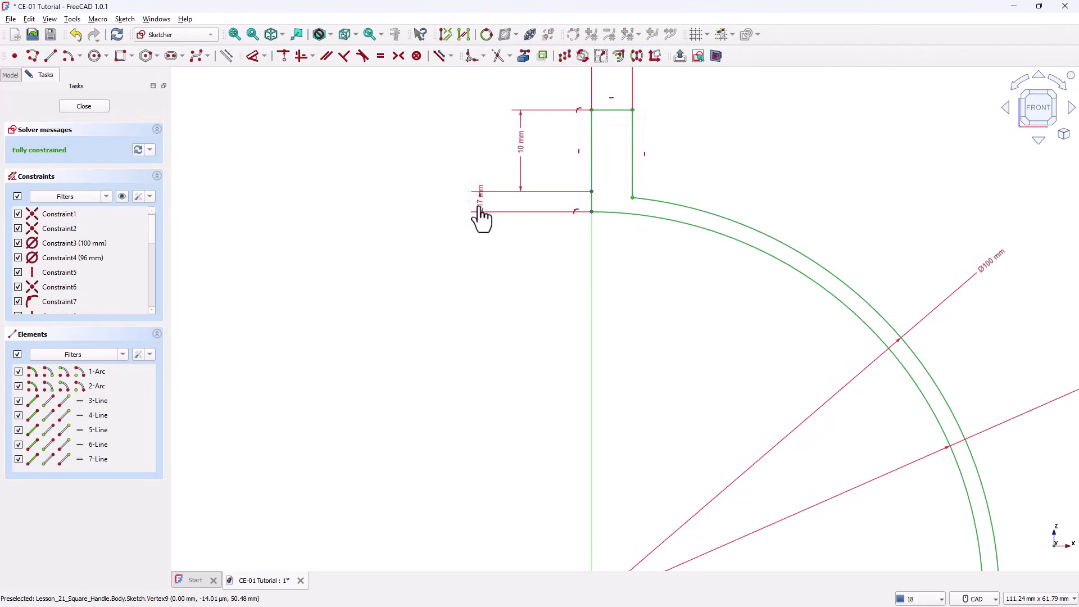
{"action": "left_click", "coordinate": [479, 209]}
{"action": "type", "text": "2"}
{"action": "key", "text": "Return"}
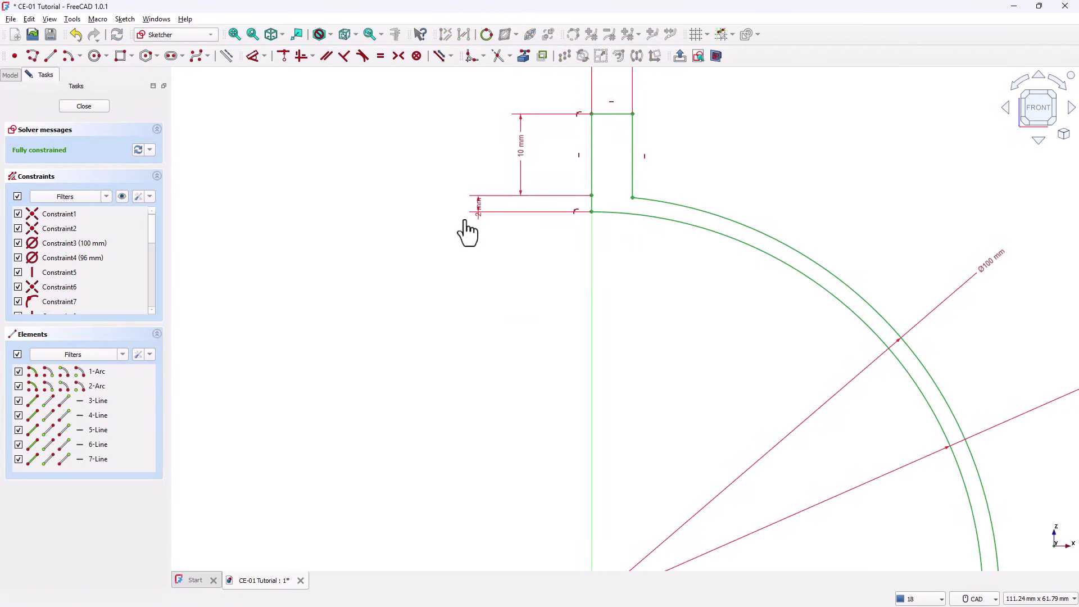
Step: Fillet the corner between the loop's right side and the outer arc
{"action": "key", "text": "g"}
{"action": "key", "text": "f"}
{"action": "key", "text": "Escape"}
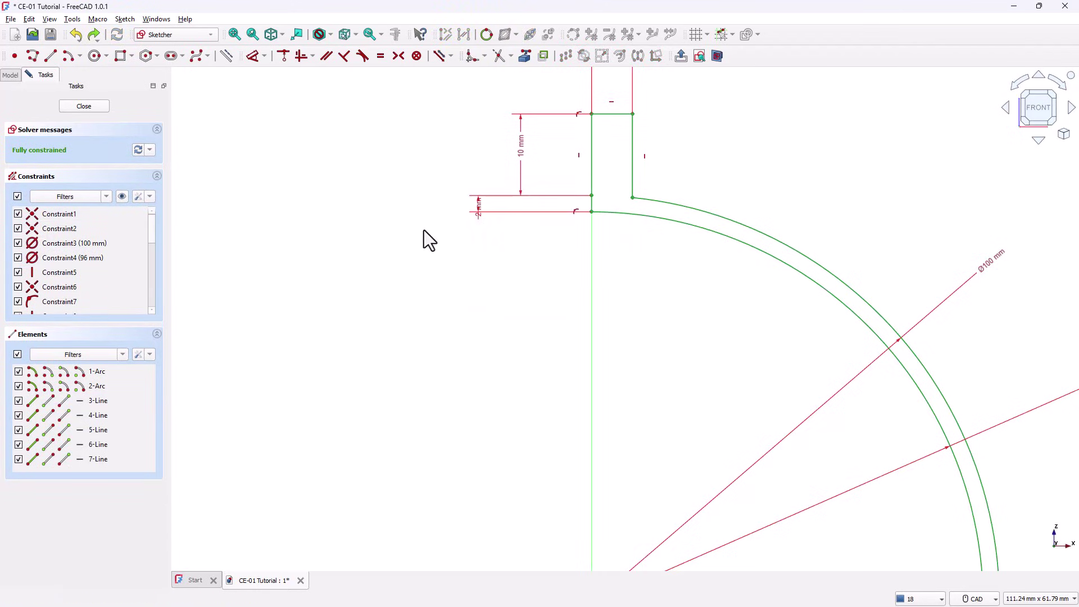
{"action": "left_click", "coordinate": [470, 57]}
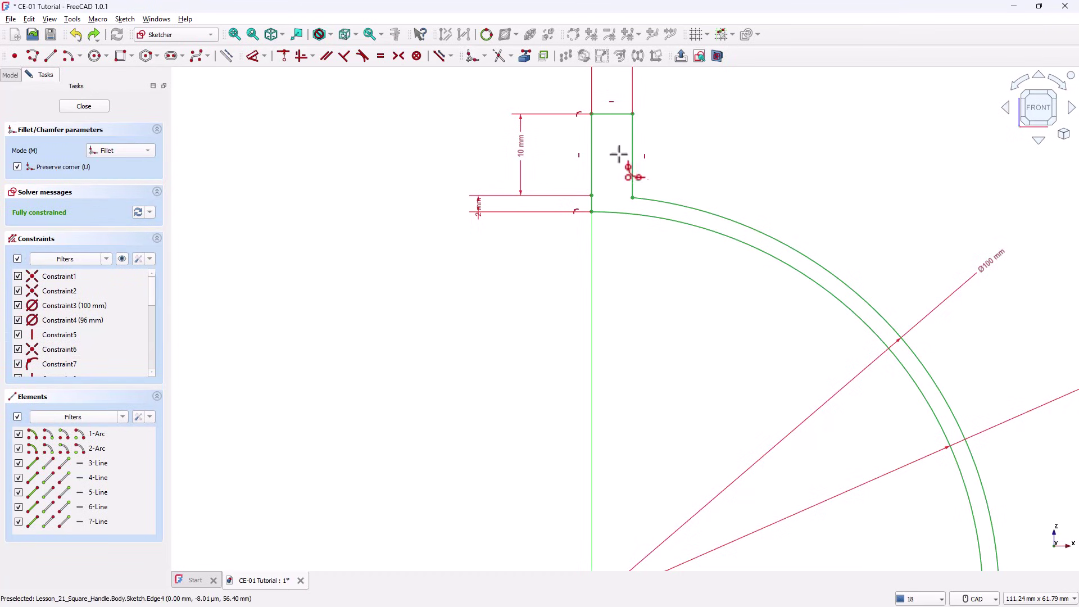
{"action": "left_click", "coordinate": [631, 161]}
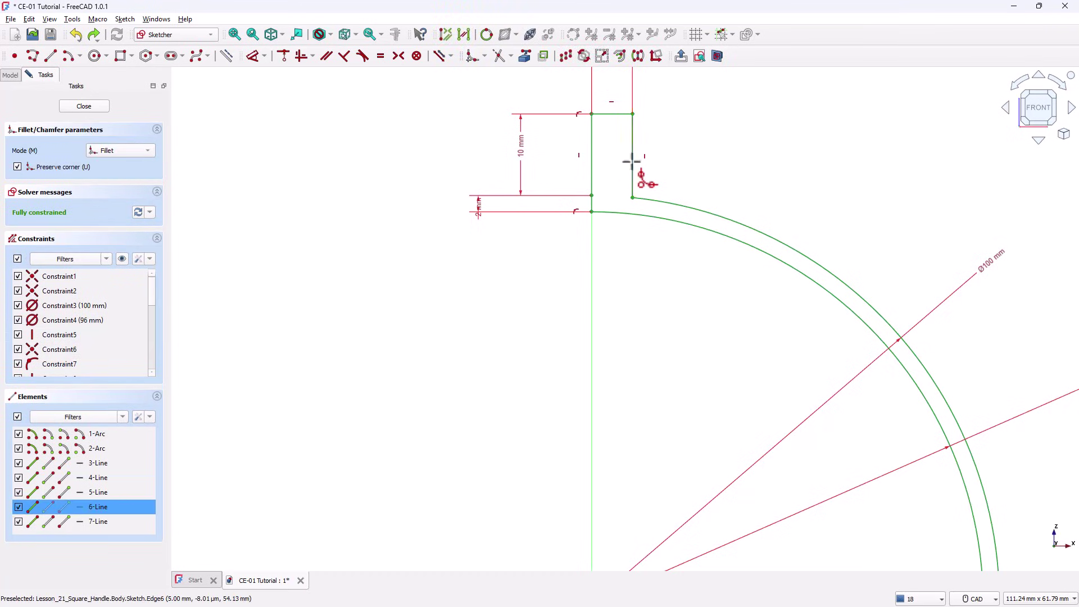
{"action": "left_click", "coordinate": [659, 200]}
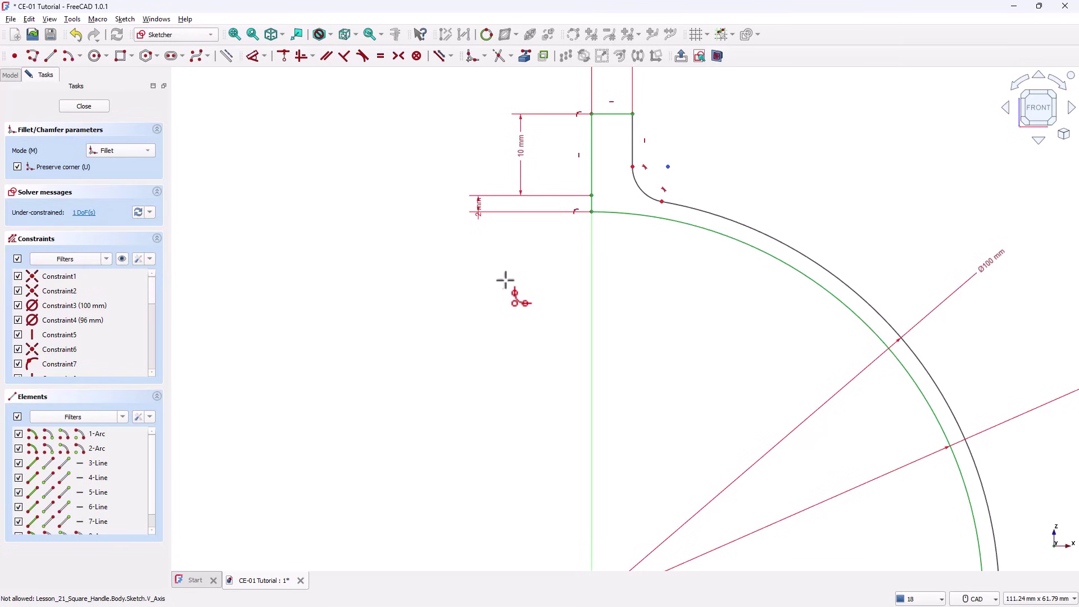
Step: Constrain the fillet radius to 5 mm and fit the whole sketch in view
{"action": "left_click", "coordinate": [254, 61]}
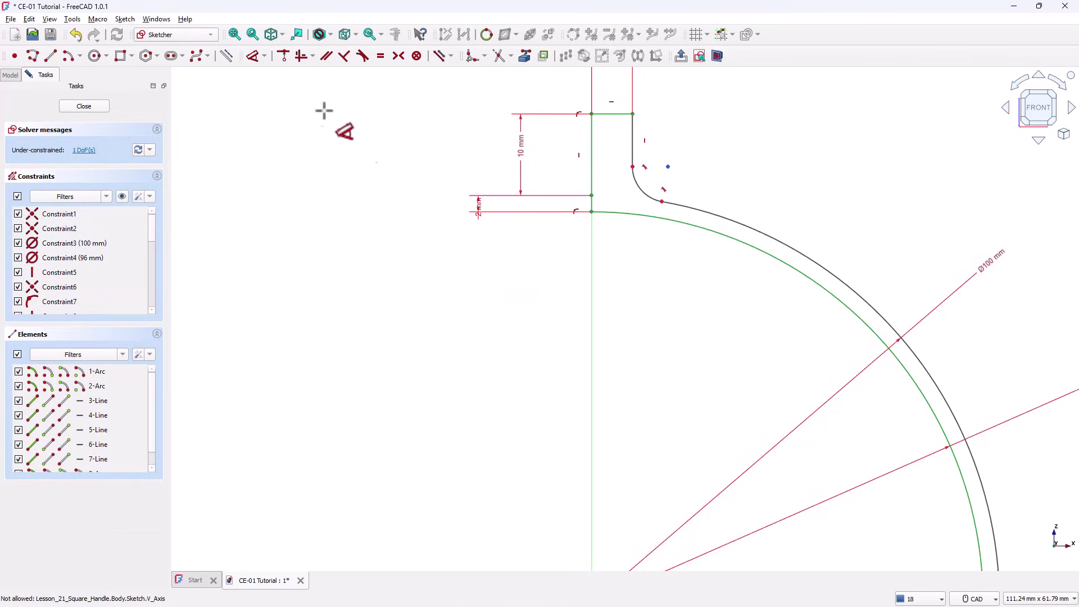
{"action": "left_click", "coordinate": [639, 193]}
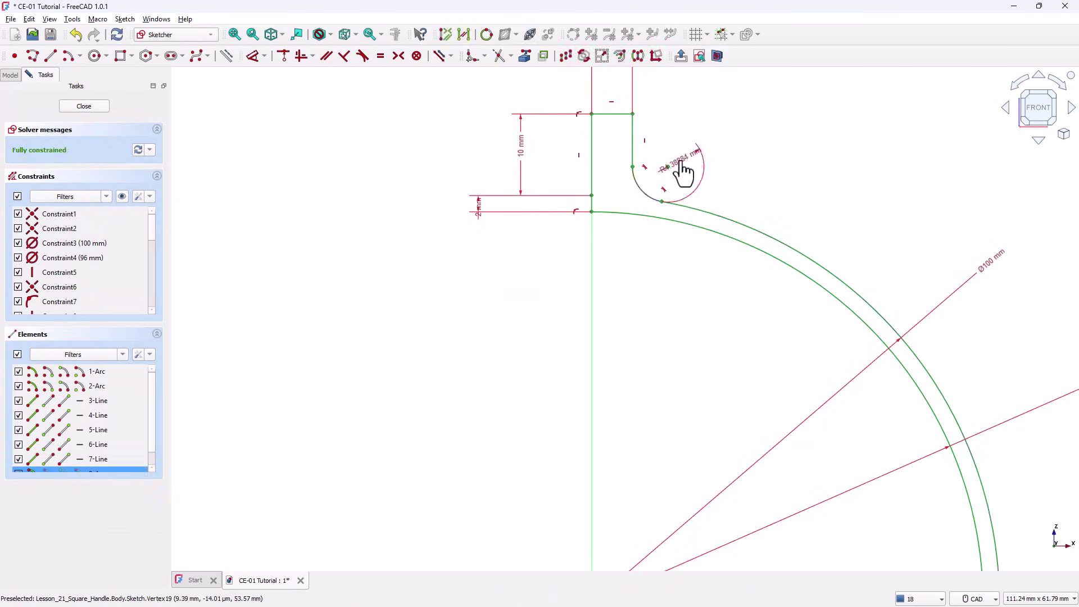
{"action": "left_click", "coordinate": [694, 159]}
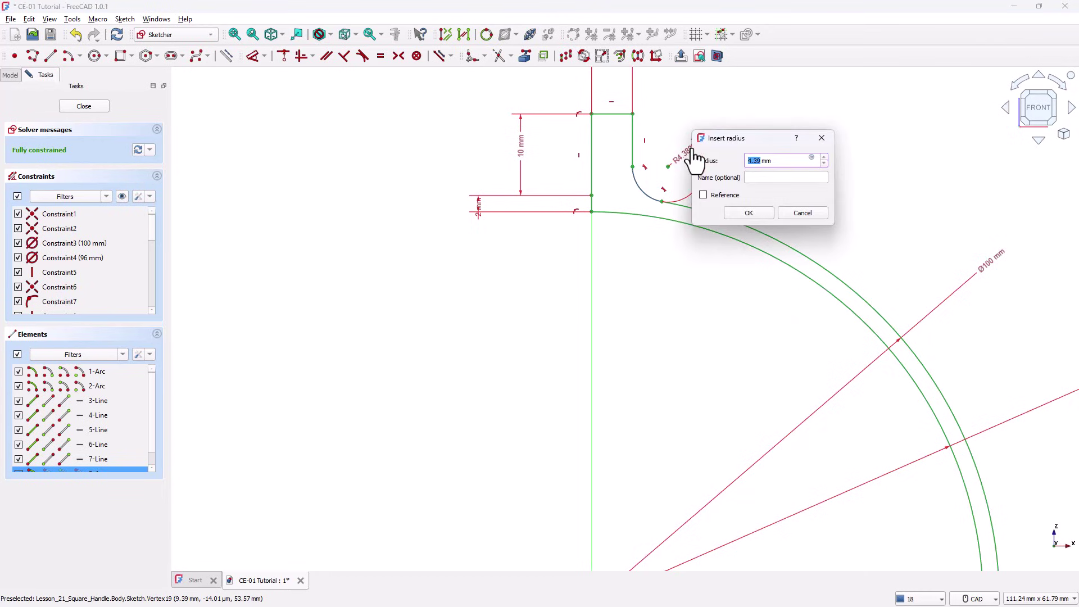
{"action": "type", "text": "5"}
{"action": "key", "text": "Return"}
{"action": "key", "text": "v"}
{"action": "key", "text": "f"}
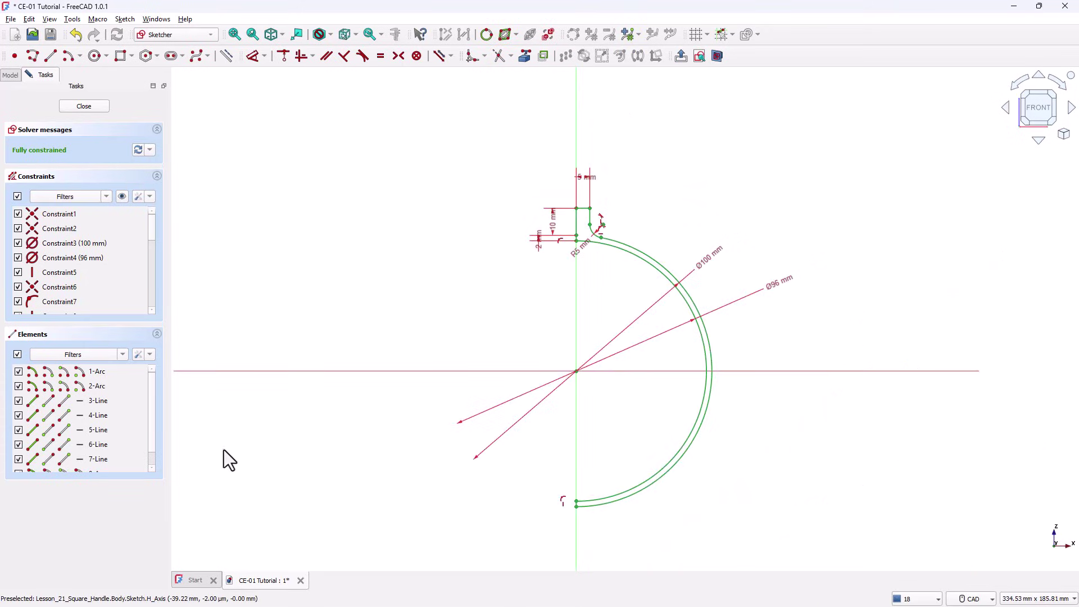
Step: Close the sketch and revolve the profile 360° around the vertical sketch axis
{"action": "left_click", "coordinate": [96, 106]}
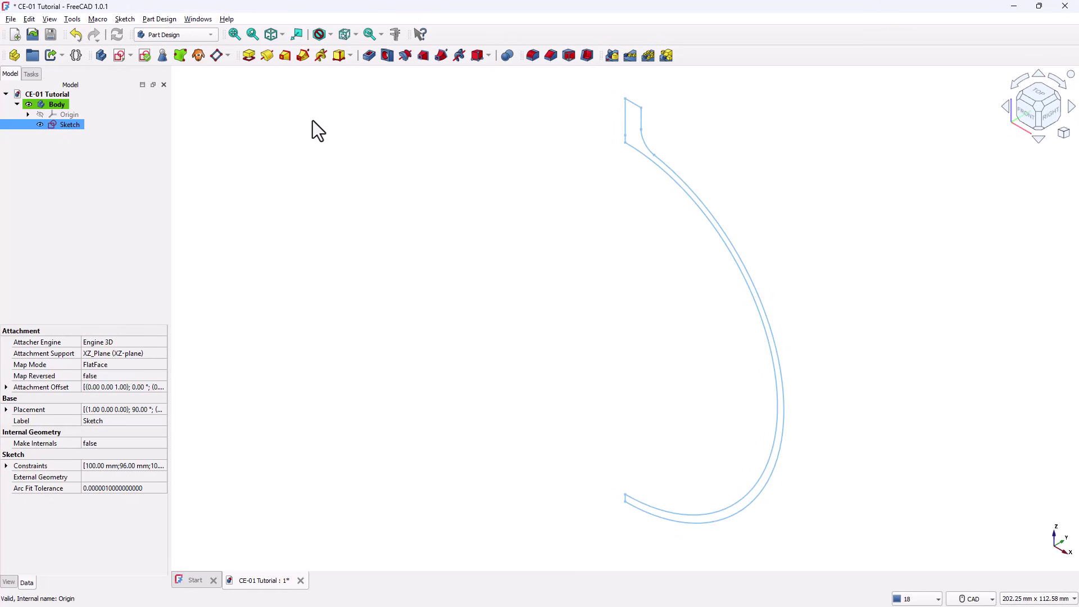
{"action": "left_click", "coordinate": [267, 57]}
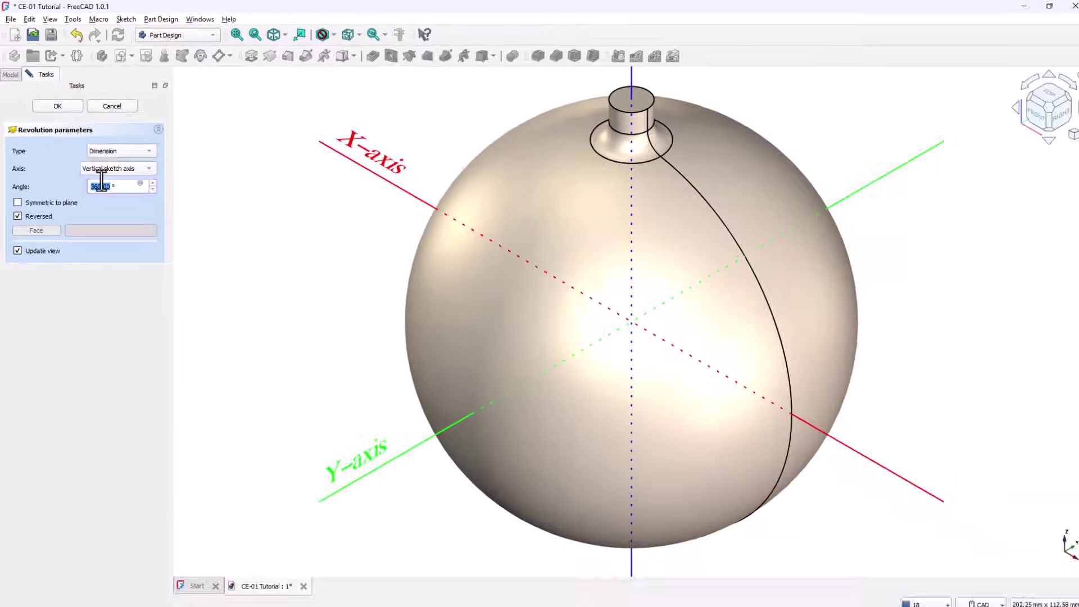
{"action": "left_click", "coordinate": [72, 107]}
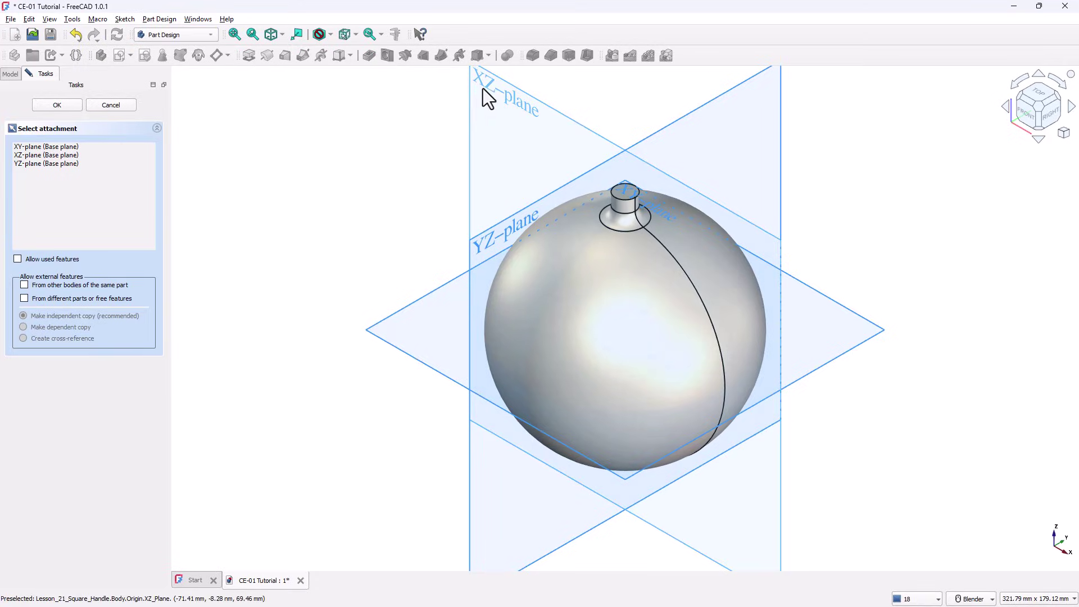
Step: Create an XZ-plane sketch in section view and link the neck's top edge as external geometry
{"action": "left_click", "coordinate": [472, 106]}
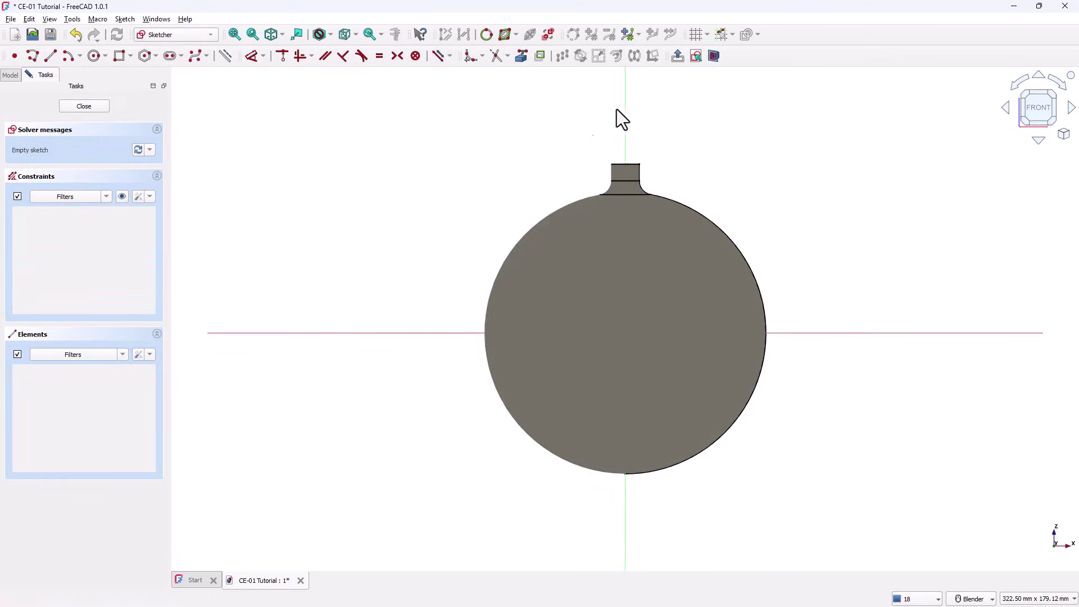
{"action": "left_click", "coordinate": [714, 56]}
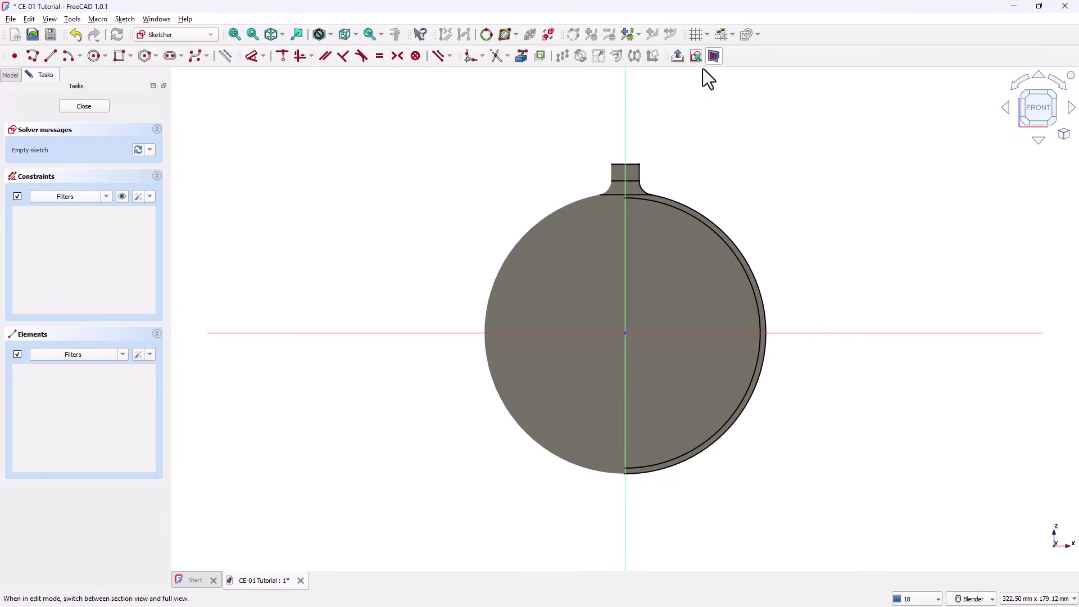
{"action": "scroll", "coordinate": [632, 153], "scroll_direction": "up", "scroll_amount": 5}
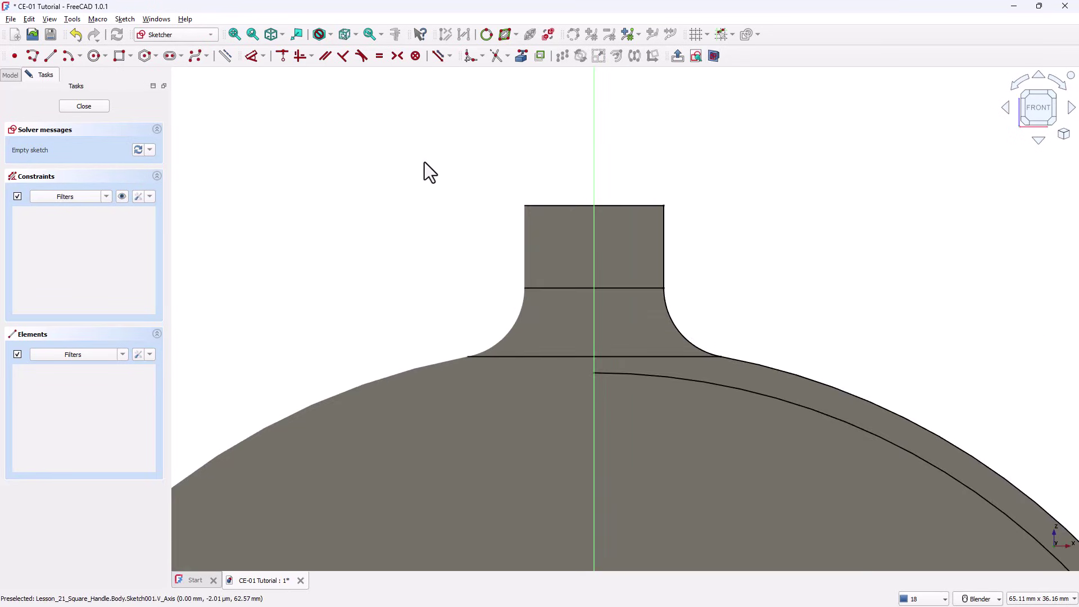
{"action": "left_click", "coordinate": [521, 55]}
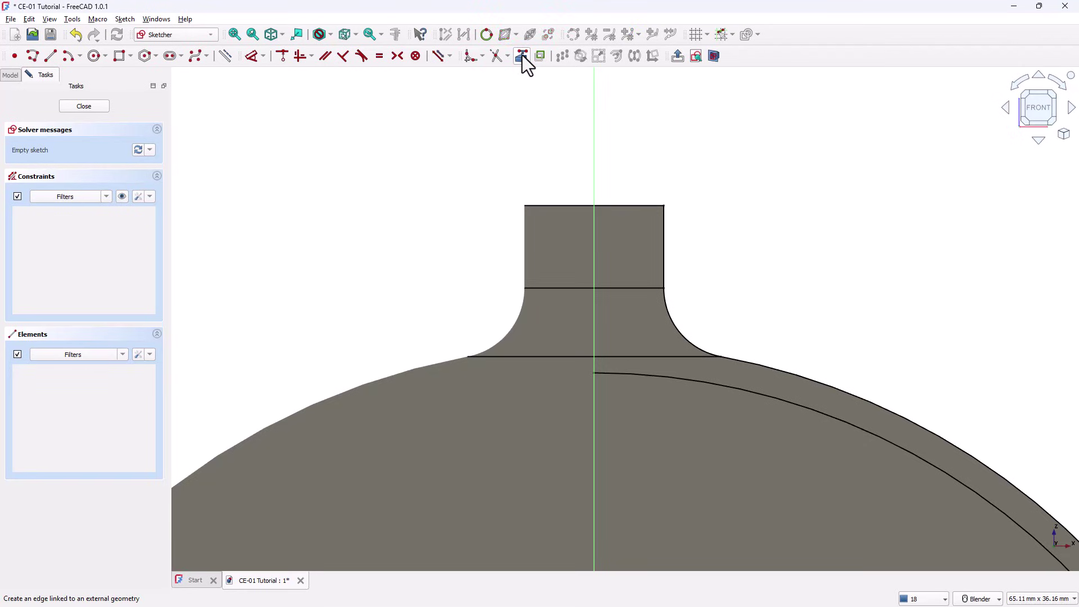
{"action": "left_click", "coordinate": [562, 205]}
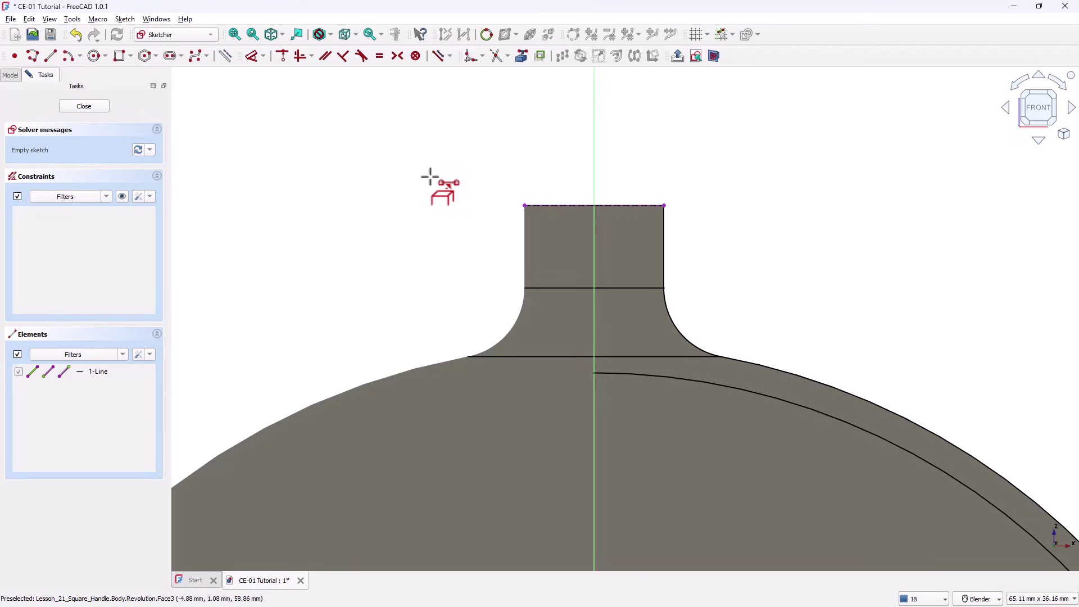
{"action": "key", "text": "Escape"}
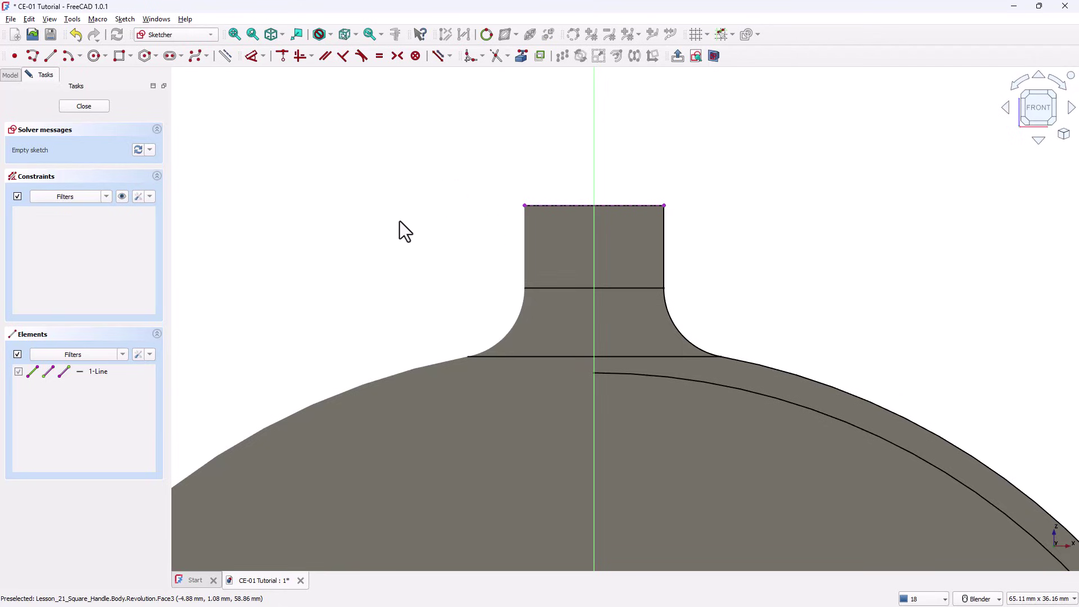
Step: Draw two concentric circles centred on the neck's top edge
{"action": "left_click", "coordinate": [94, 56]}
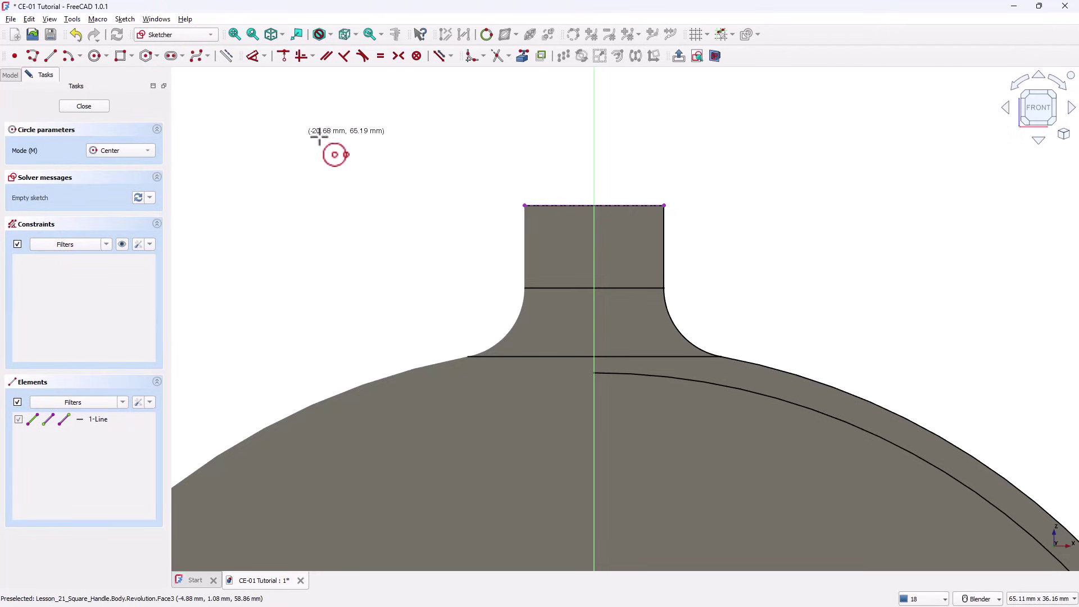
{"action": "left_click", "coordinate": [594, 204]}
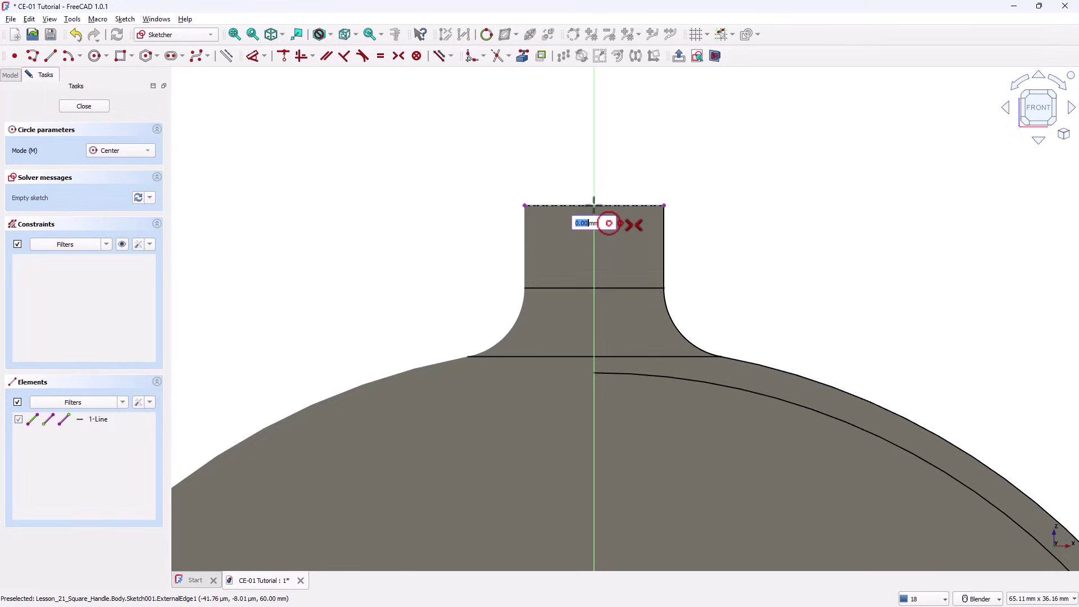
{"action": "left_click", "coordinate": [638, 159]}
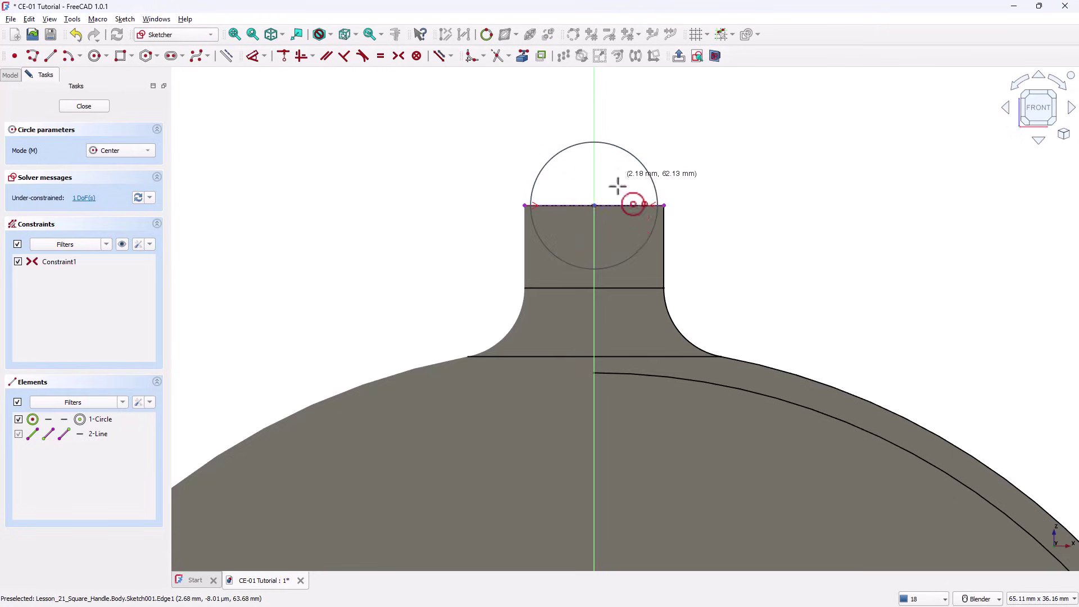
{"action": "left_click", "coordinate": [594, 204]}
{"action": "left_click", "coordinate": [628, 172]}
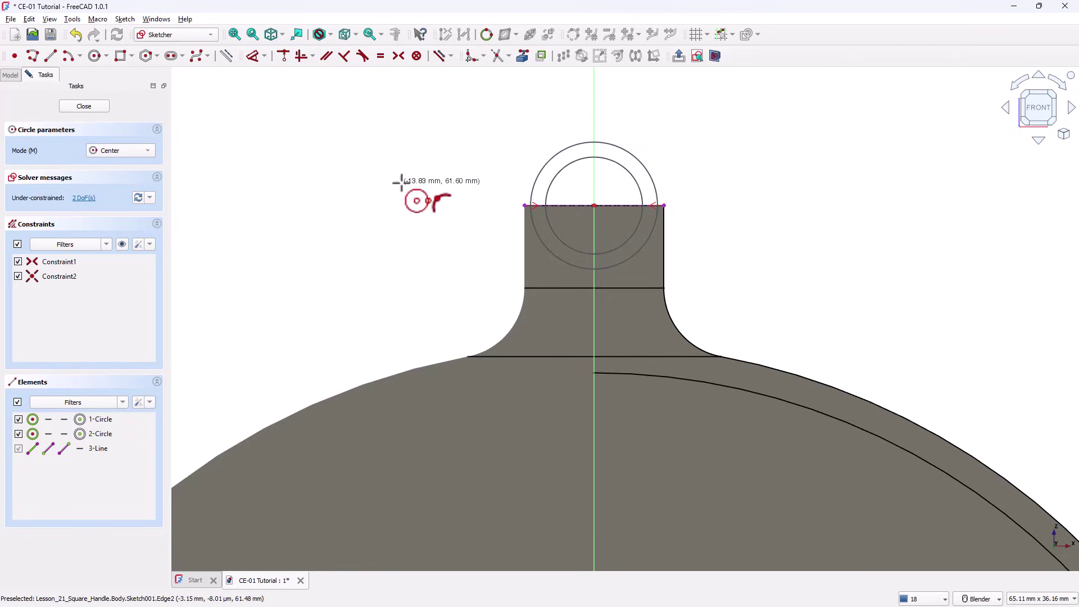
{"action": "key", "text": "Escape"}
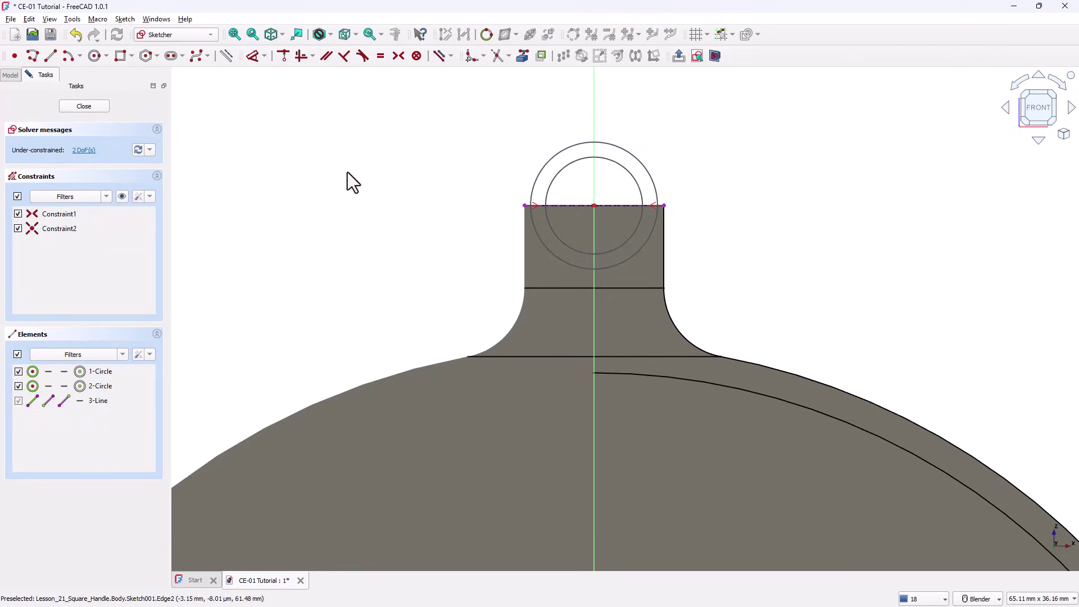
Step: Dimension the outer circle to 8 mm and the inner circle to 6 mm diameter
{"action": "left_click", "coordinate": [252, 56]}
{"action": "left_click", "coordinate": [641, 167]}
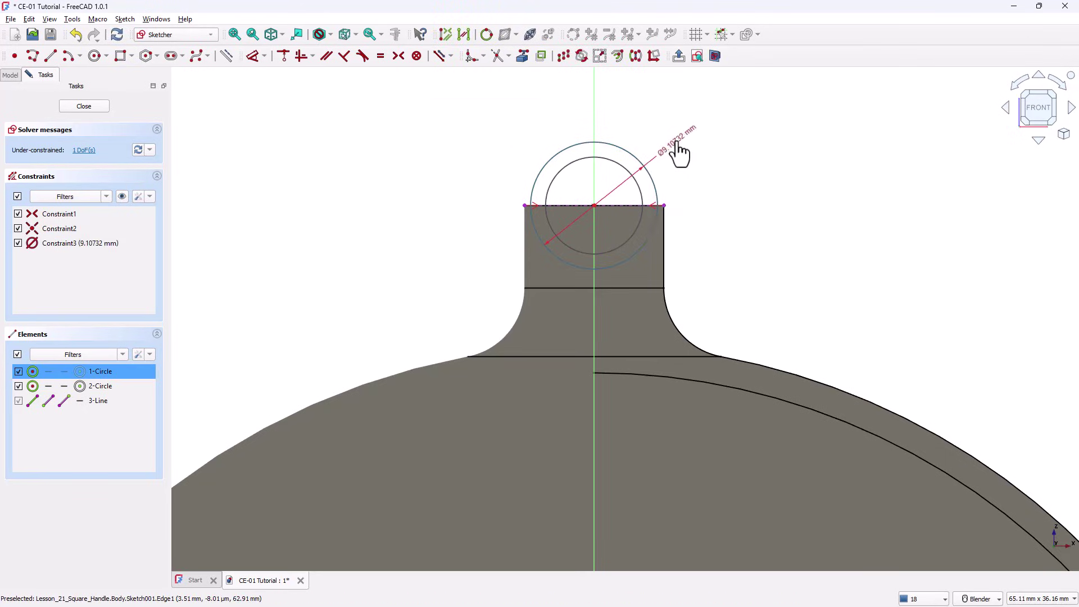
{"action": "left_click", "coordinate": [678, 150]}
{"action": "type", "text": "8"}
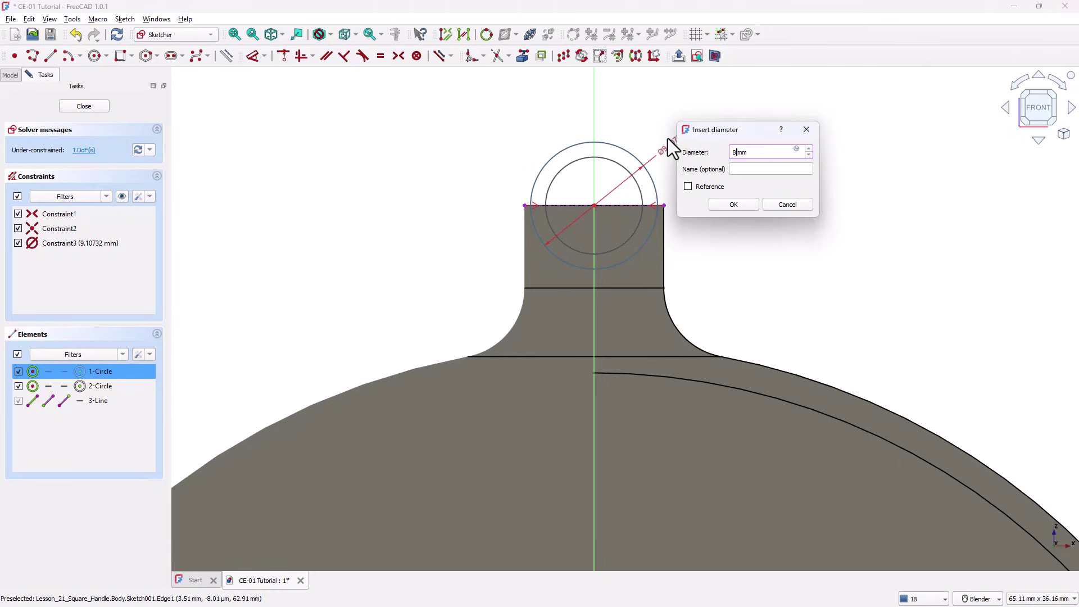
{"action": "key", "text": "Return"}
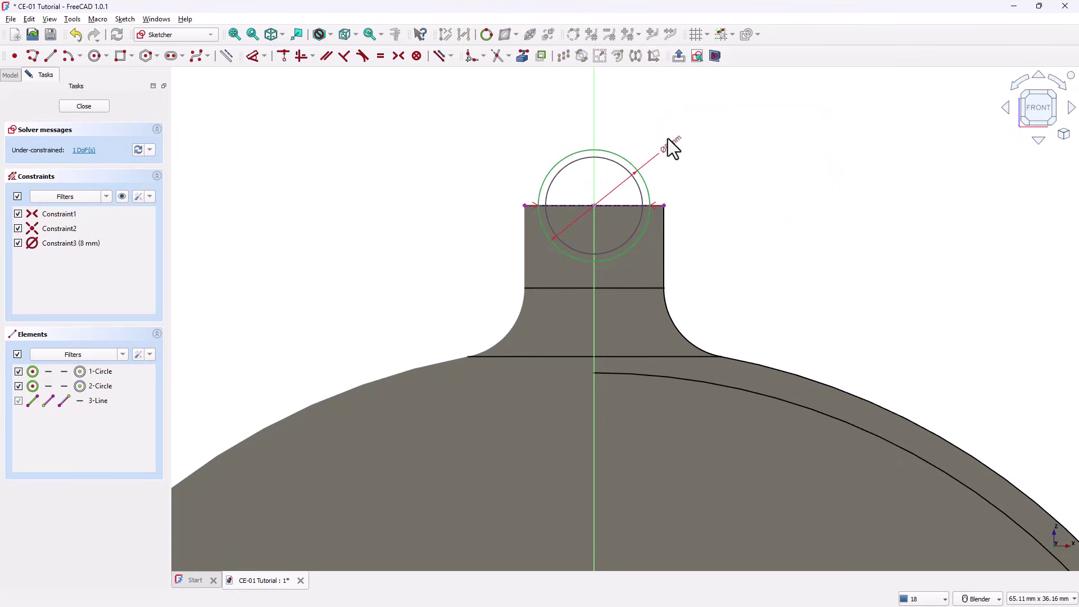
{"action": "left_click", "coordinate": [642, 201]}
{"action": "key", "text": "d"}
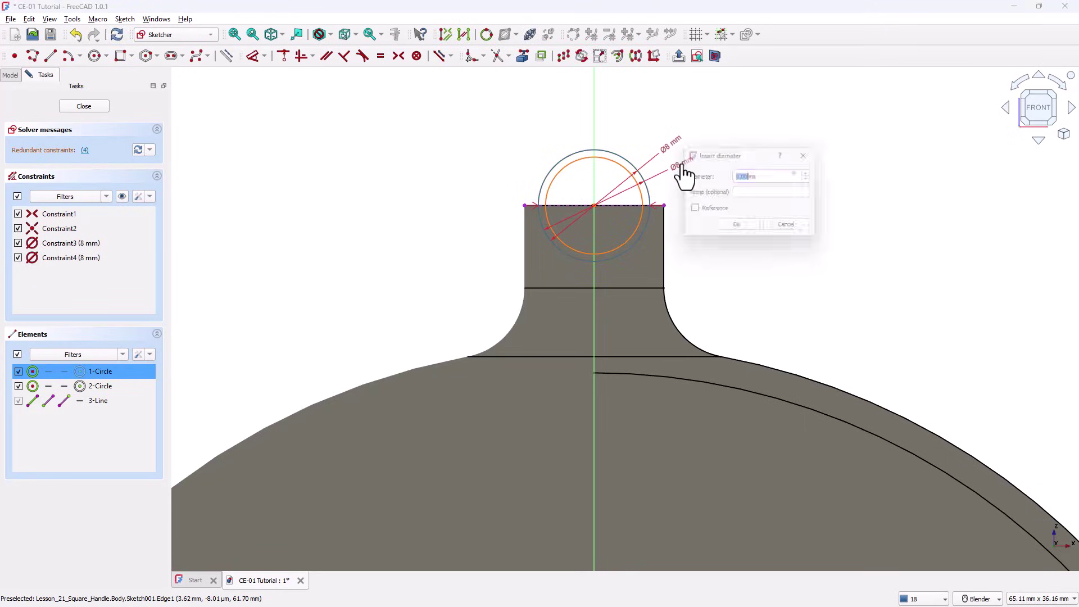
{"action": "left_click", "coordinate": [50, 55]}
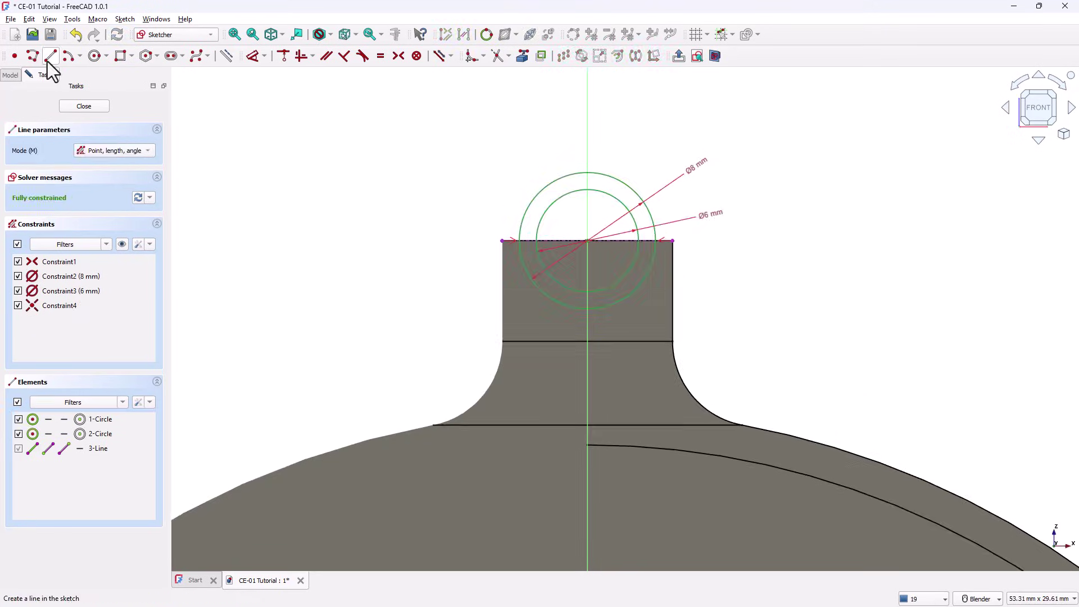
Step: Draw a horizontal line along the neck's top edge through the circles and fully constrain the sketch
{"action": "left_click", "coordinate": [521, 243]}
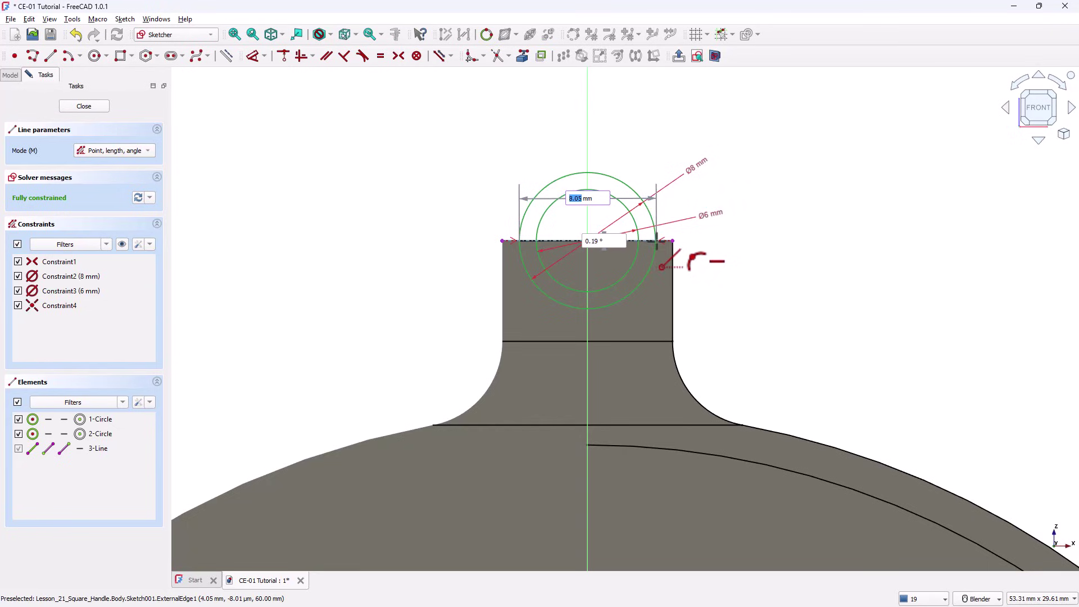
{"action": "left_click", "coordinate": [654, 241]}
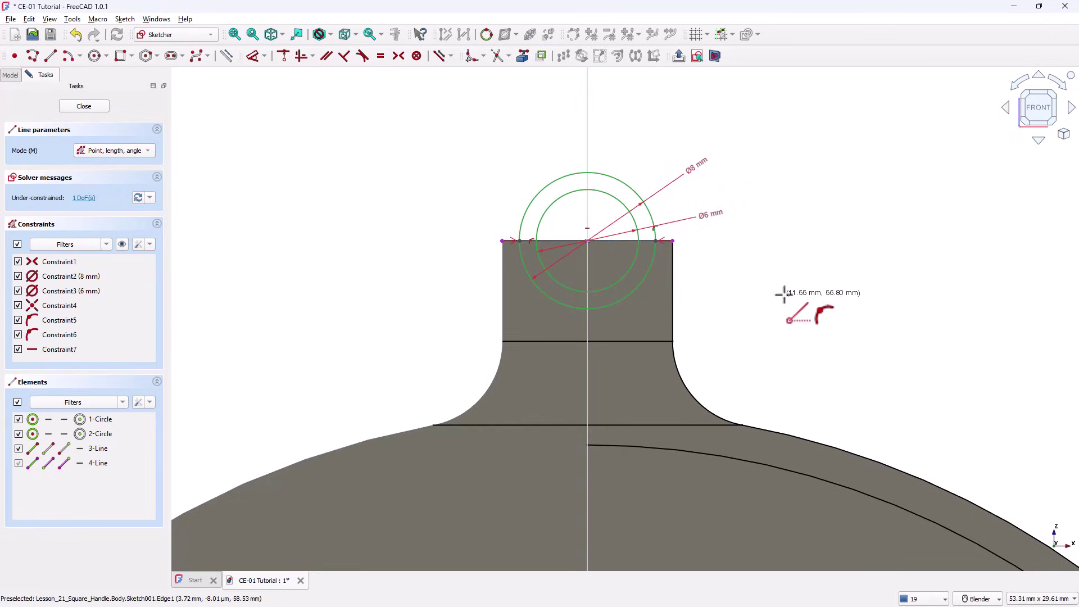
{"action": "key", "text": "Escape"}
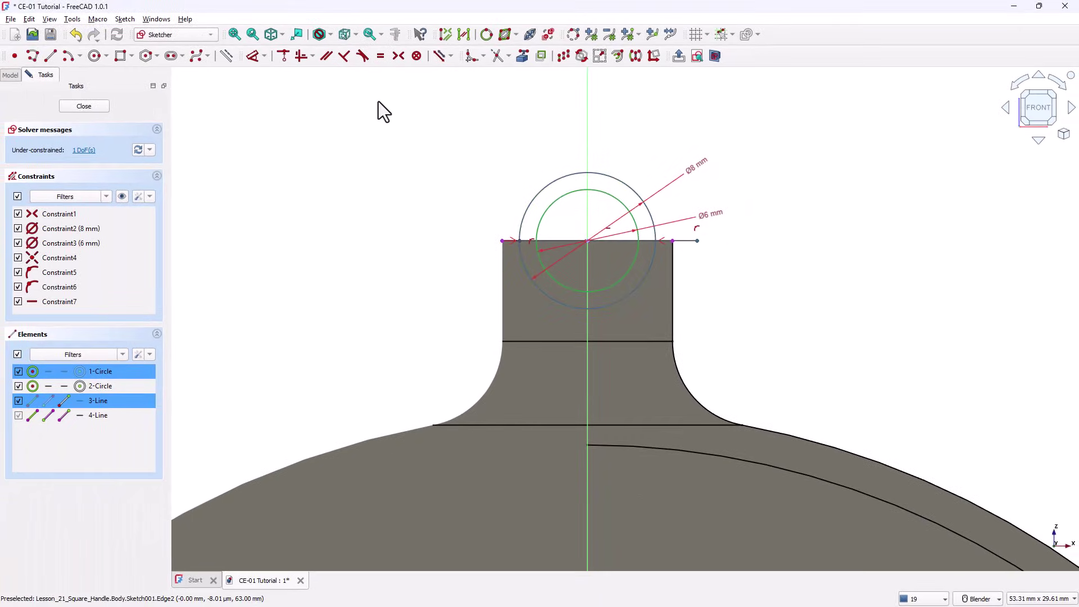
{"action": "left_click", "coordinate": [278, 58]}
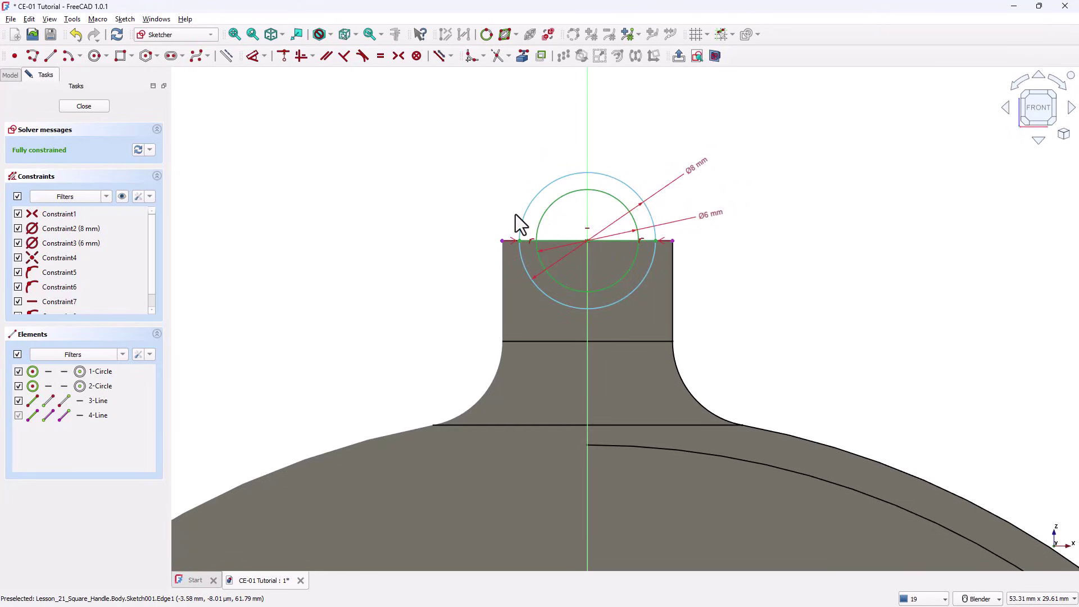
Step: Trim the circle halves and the top segment between the inner arc ends, leaving the loop arcs
{"action": "left_click", "coordinate": [497, 57]}
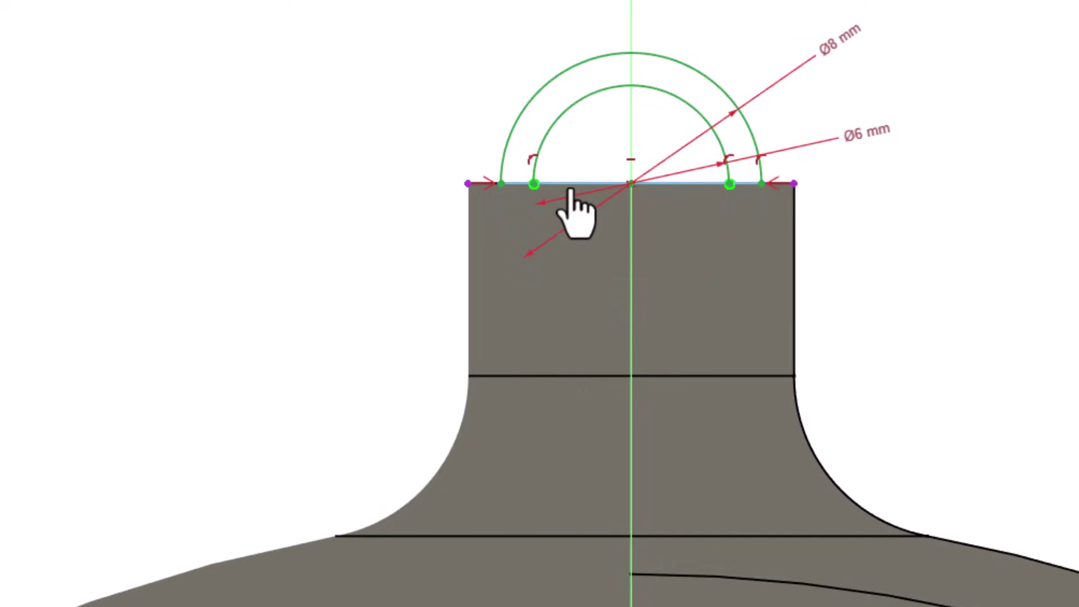
{"action": "left_click", "coordinate": [570, 191]}
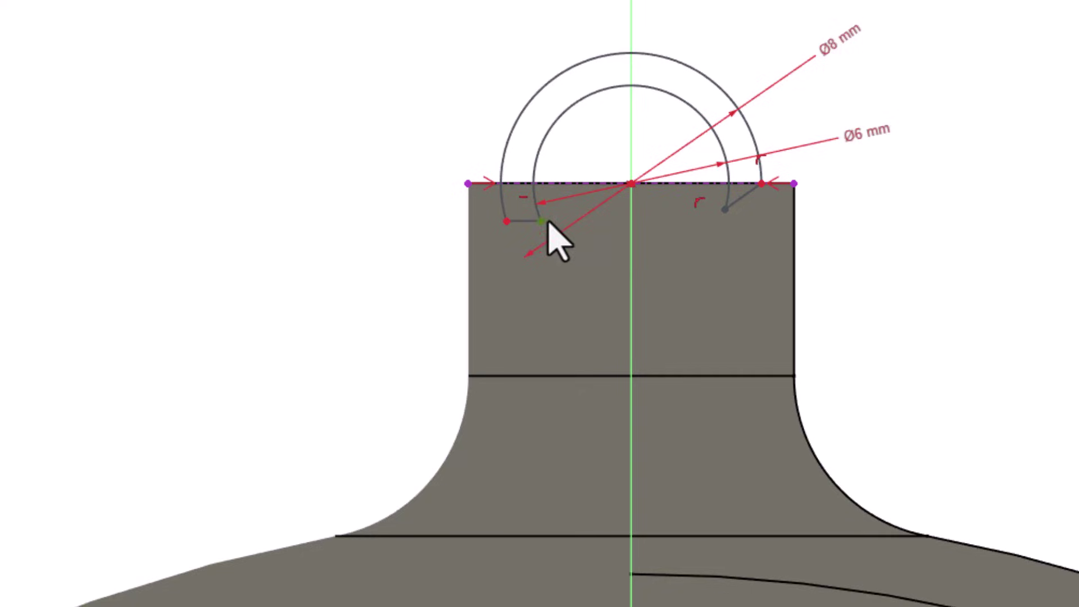
Step: Make the loose arc endpoints coincident with the top line and neck edge
{"action": "left_click", "coordinate": [554, 183]}
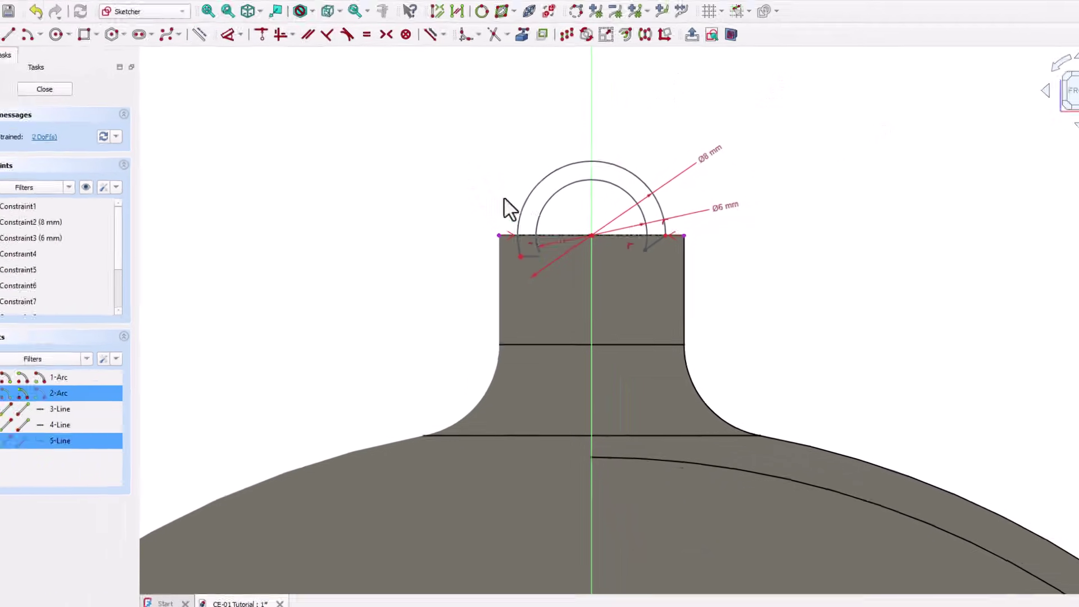
{"action": "left_click", "coordinate": [282, 56]}
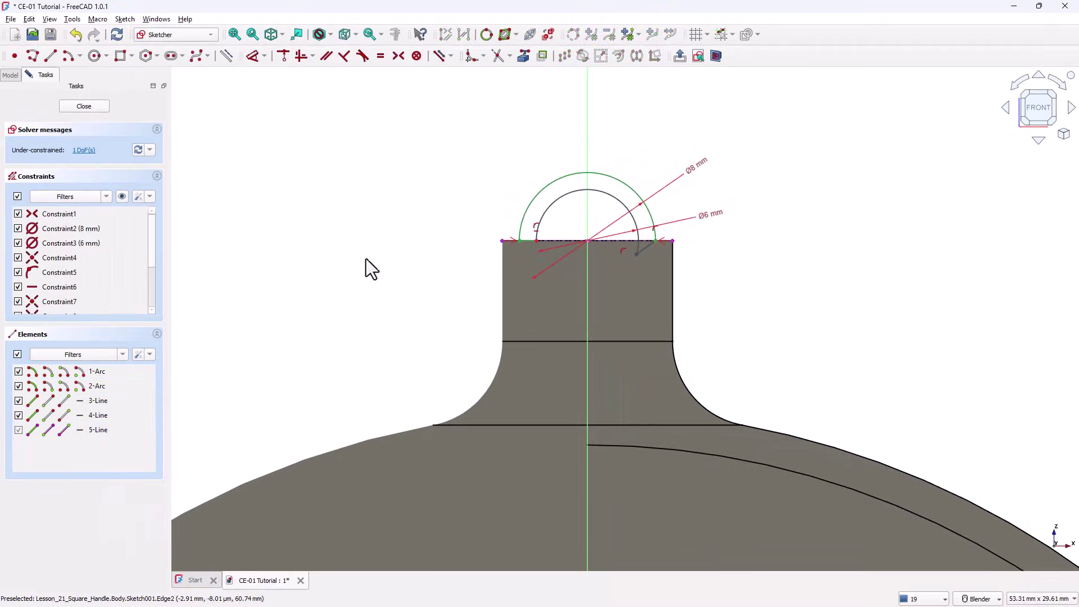
{"action": "left_click", "coordinate": [635, 254]}
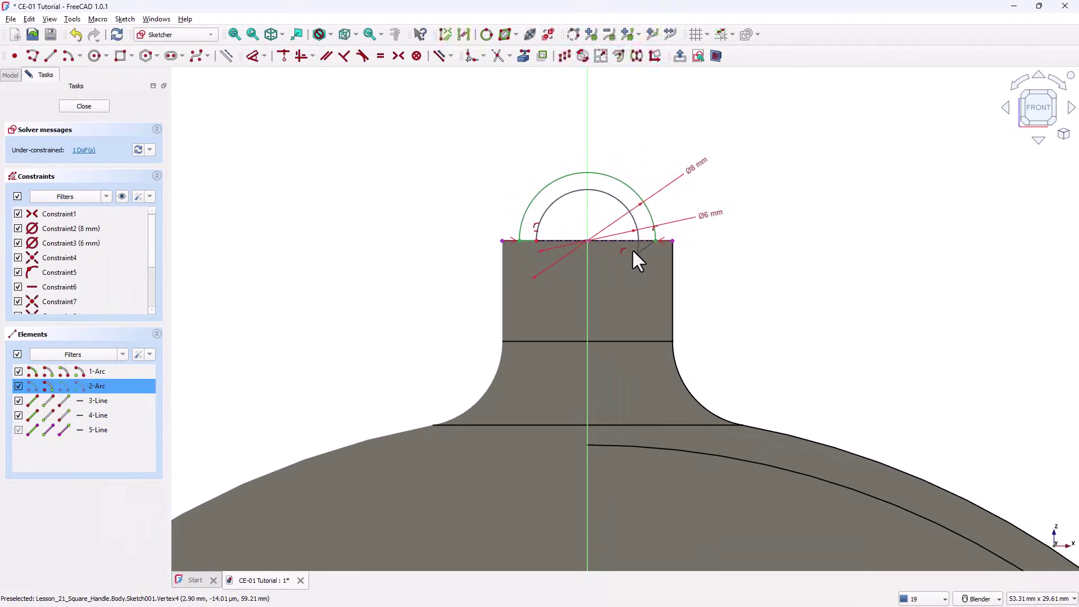
{"action": "left_click", "coordinate": [625, 244]}
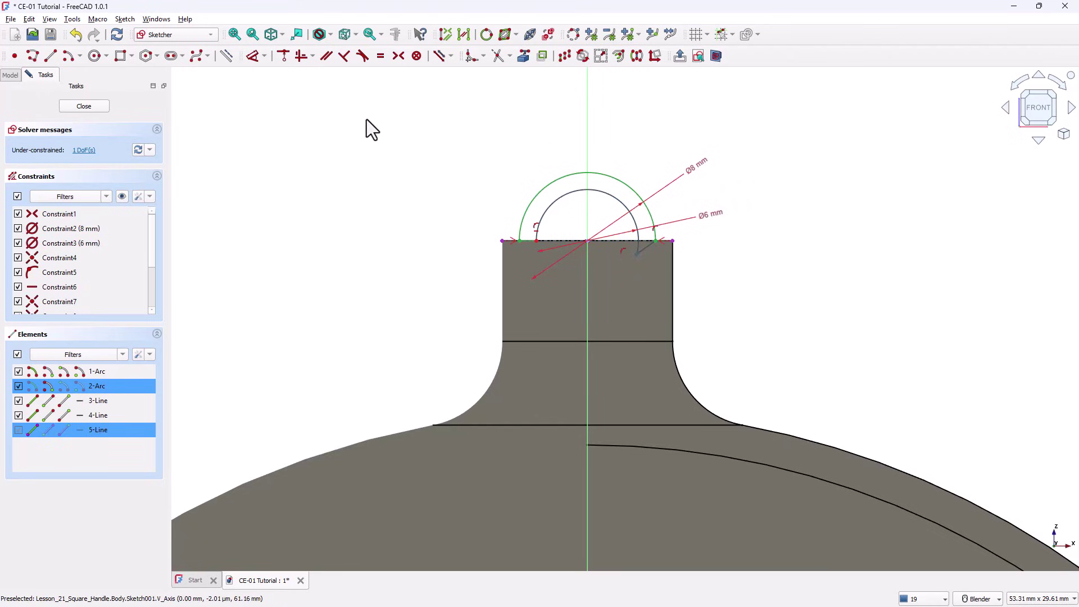
{"action": "left_click", "coordinate": [285, 57]}
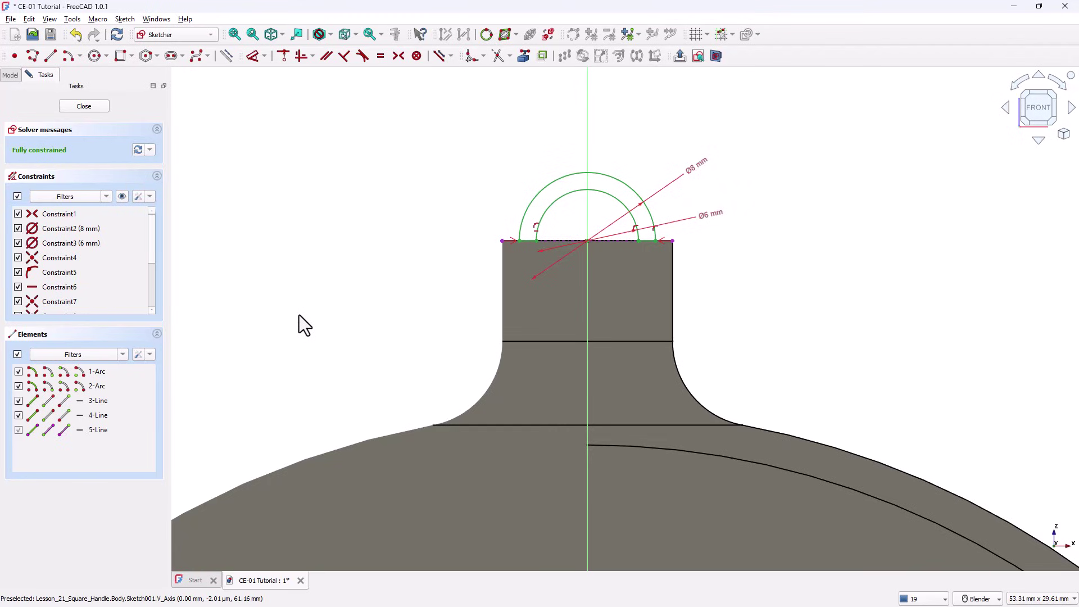
Step: Close the sketch and pad the loop outline symmetric to its plane with the entered length
{"action": "left_click", "coordinate": [90, 108]}
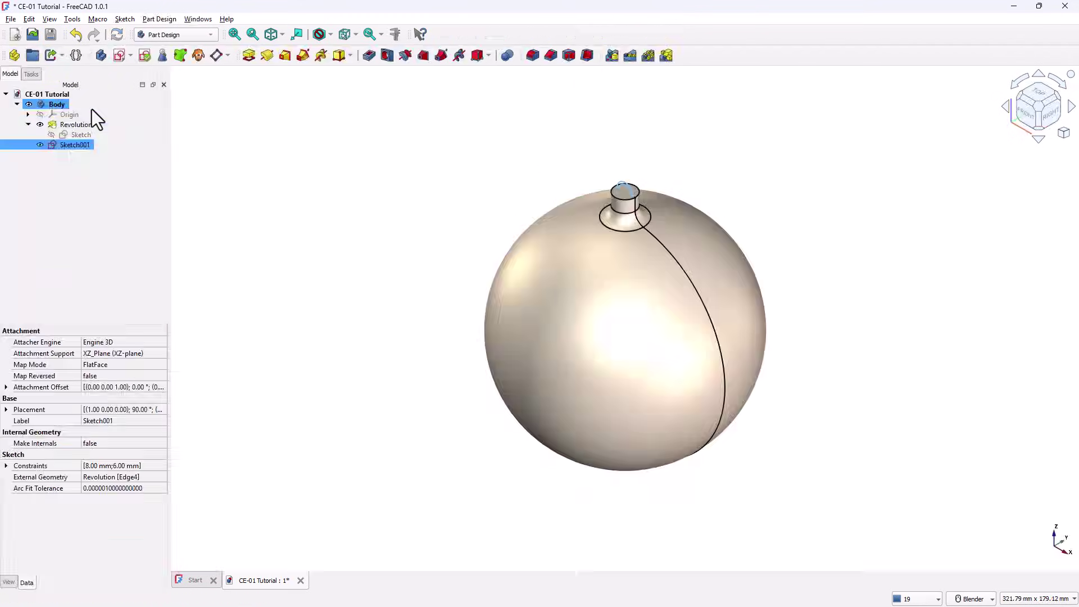
{"action": "scroll", "coordinate": [628, 152], "scroll_direction": "up", "scroll_amount": 5}
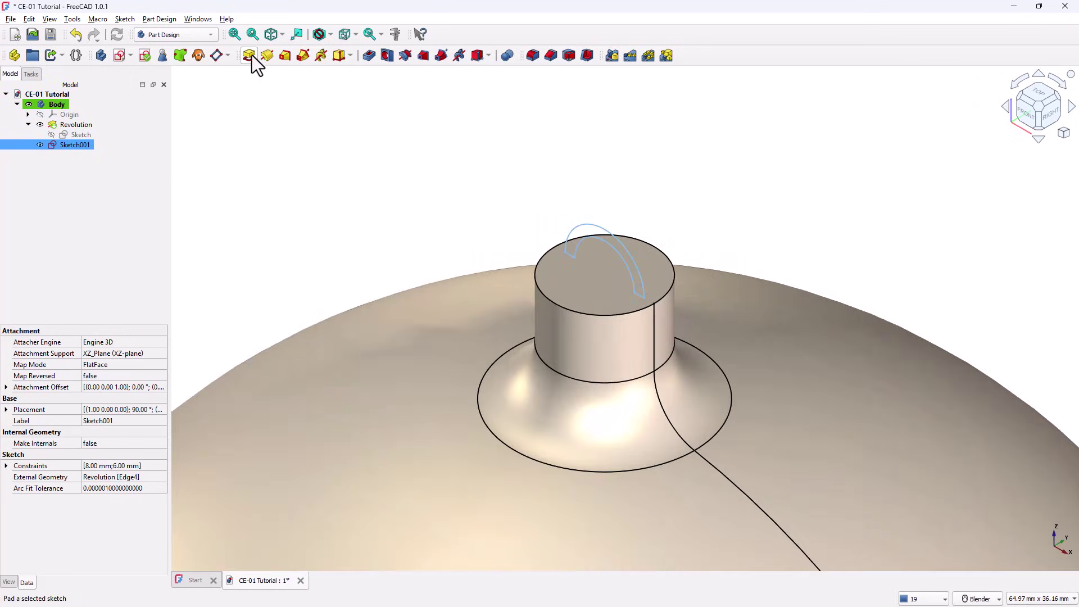
{"action": "left_click", "coordinate": [251, 55]}
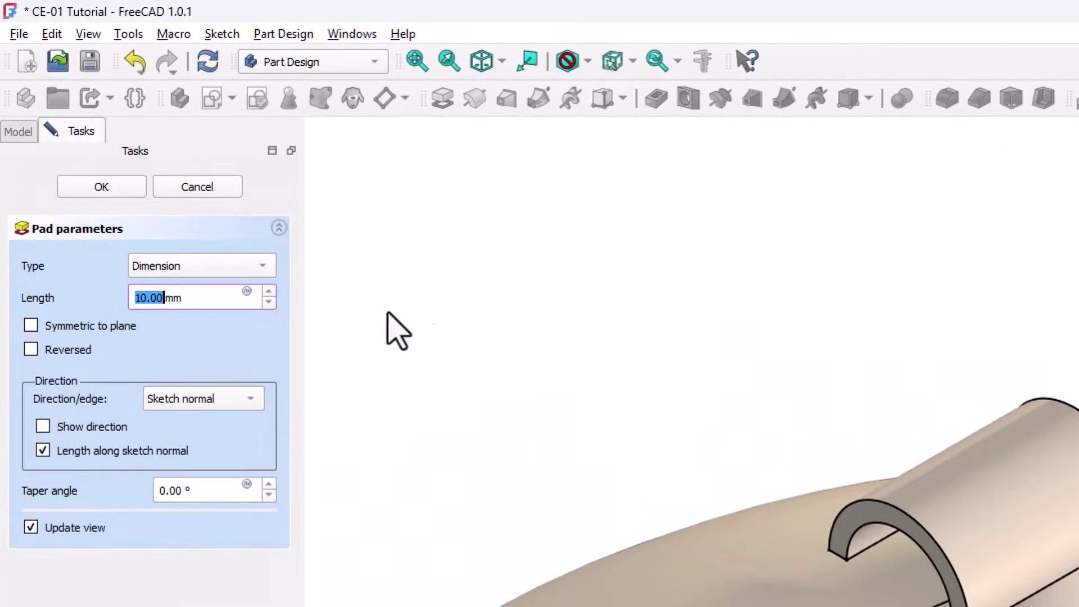
{"action": "left_click", "coordinate": [89, 327]}
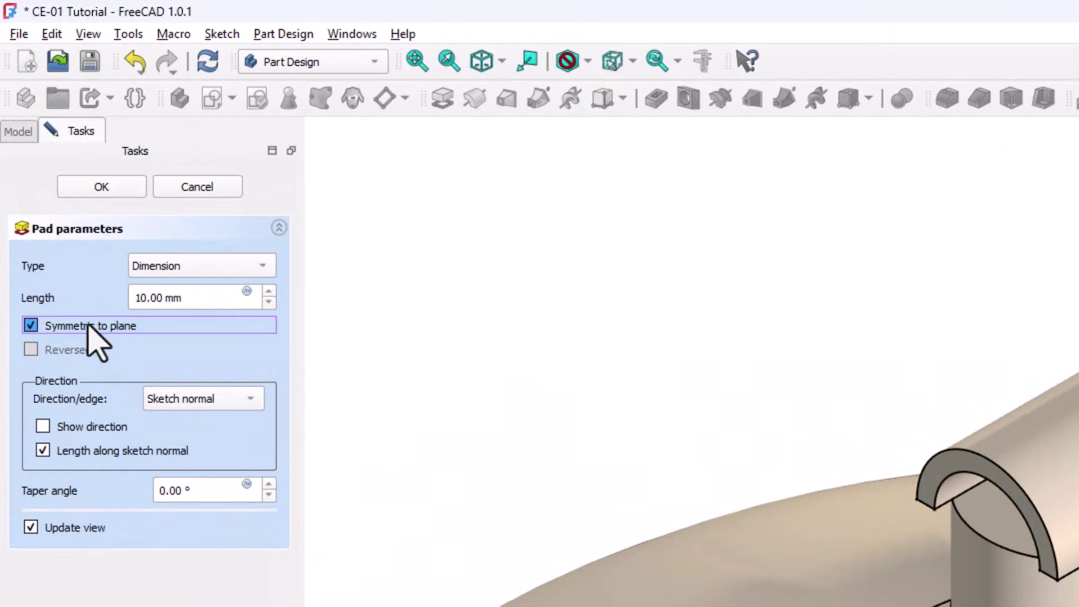
{"action": "left_click_drag", "start_coordinate": [206, 297], "coordinate": [125, 294]}
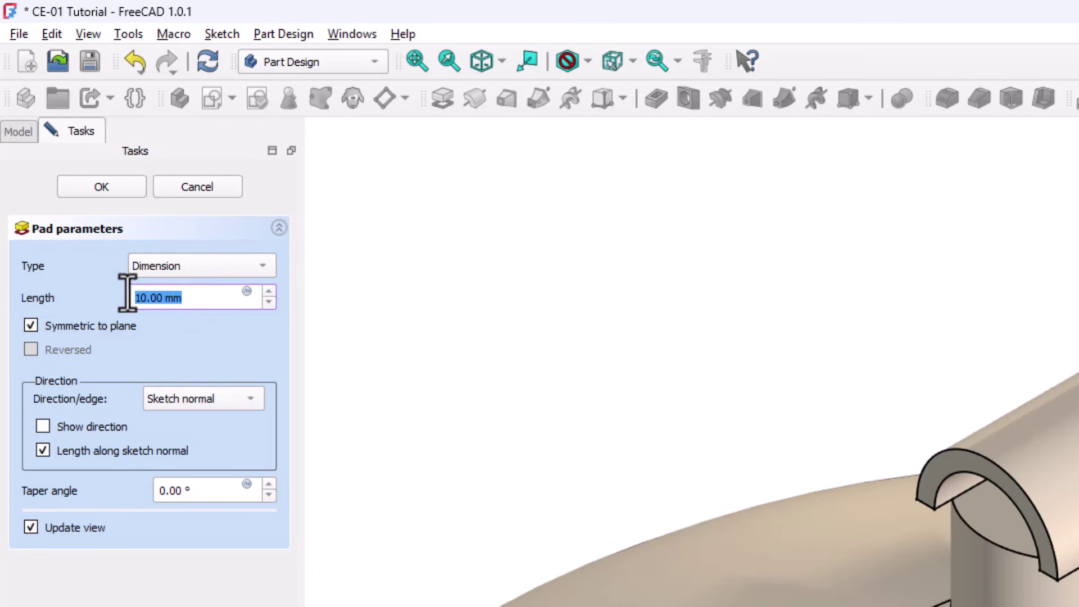
{"action": "type", "text": "3"}
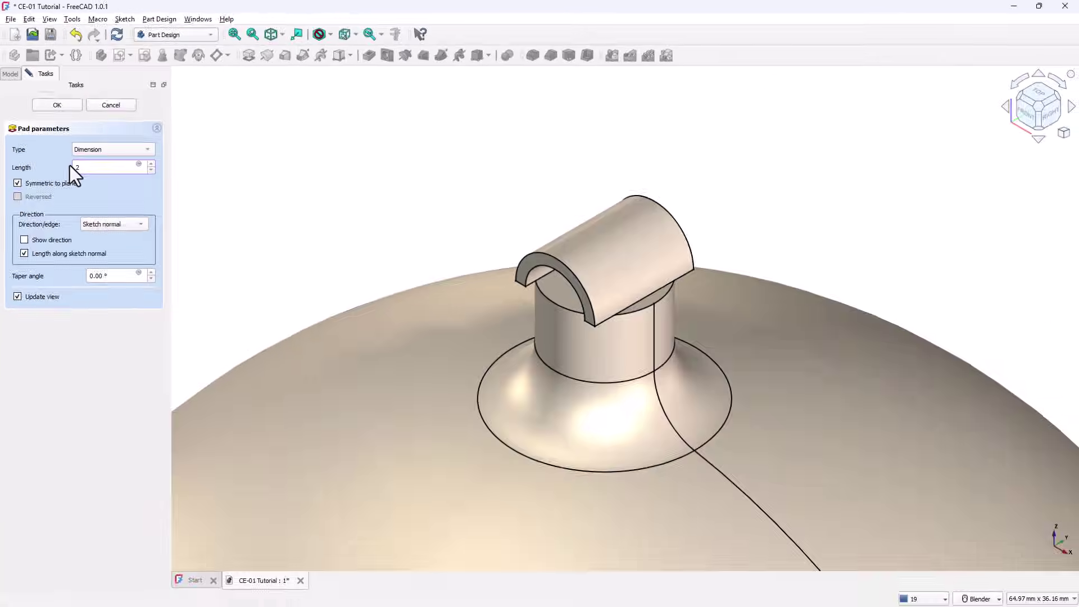
{"action": "key", "text": "Return"}
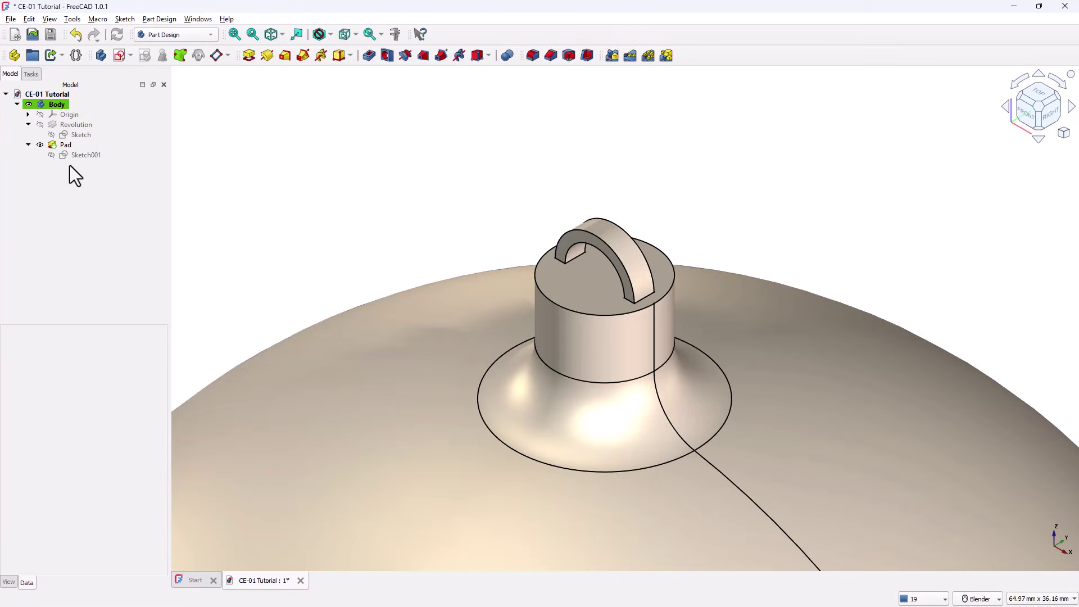
Step: Fillet the loop's four arch edges (Edge12–15) with a 0.4 mm radius
{"action": "left_click", "coordinate": [531, 56]}
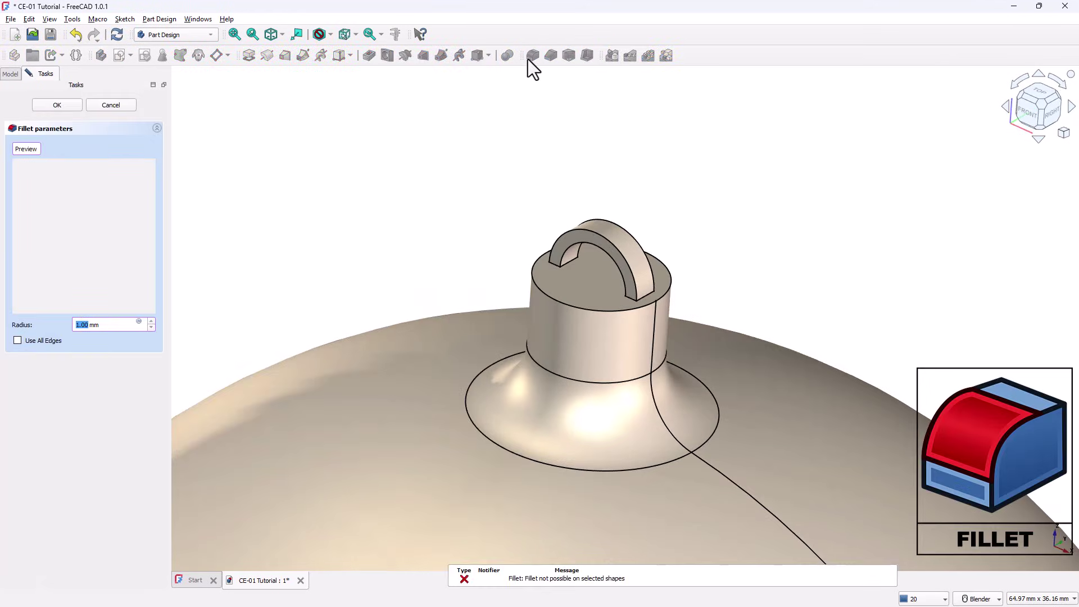
{"action": "type", "text": "0."}
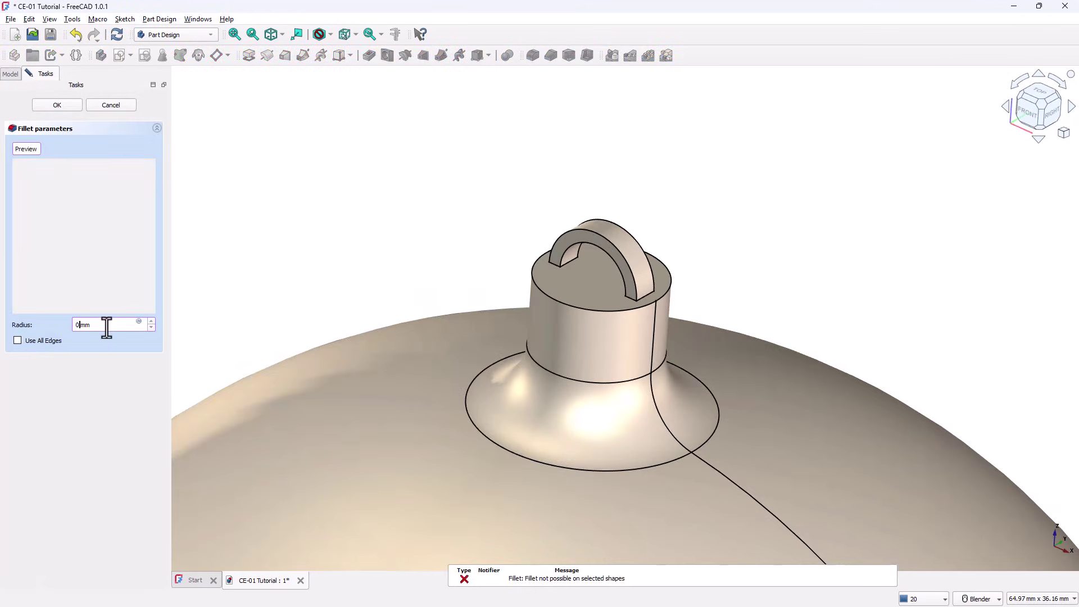
{"action": "type", "text": "4"}
{"action": "left_click", "coordinate": [24, 150]}
{"action": "left_click", "coordinate": [569, 250]}
{"action": "left_click", "coordinate": [581, 228]}
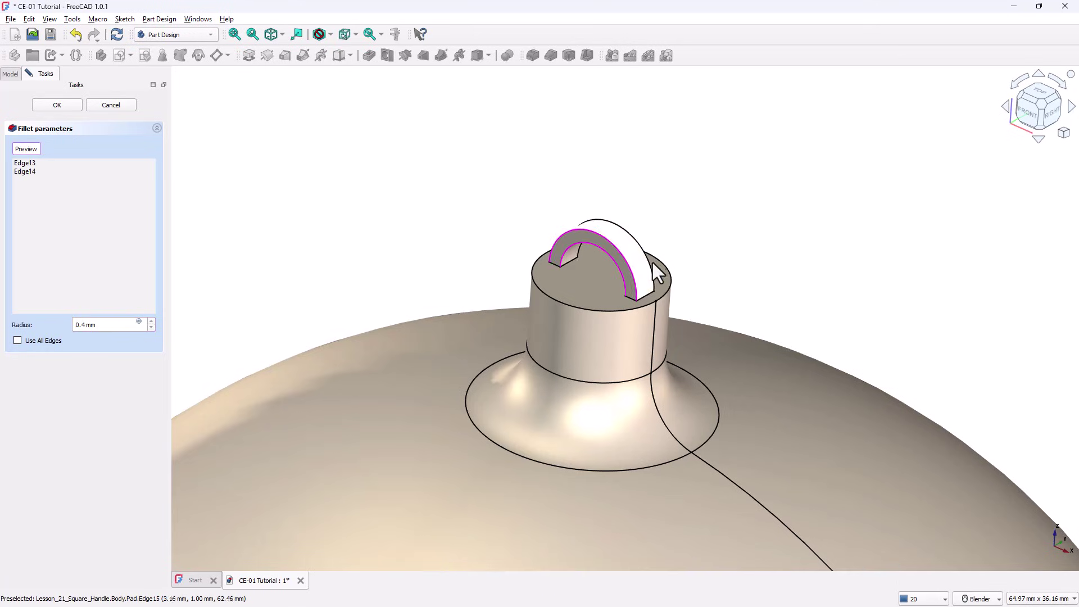
{"action": "middle_click_drag", "start_coordinate": [652, 262], "coordinate": [621, 220]}
{"action": "left_click", "coordinate": [626, 217]}
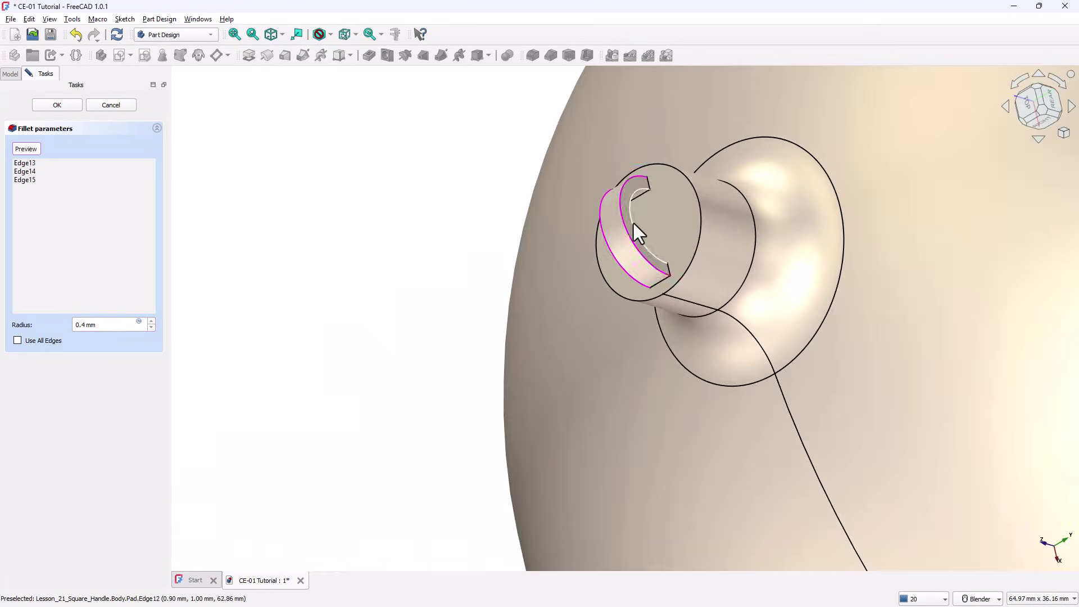
{"action": "left_click", "coordinate": [639, 234]}
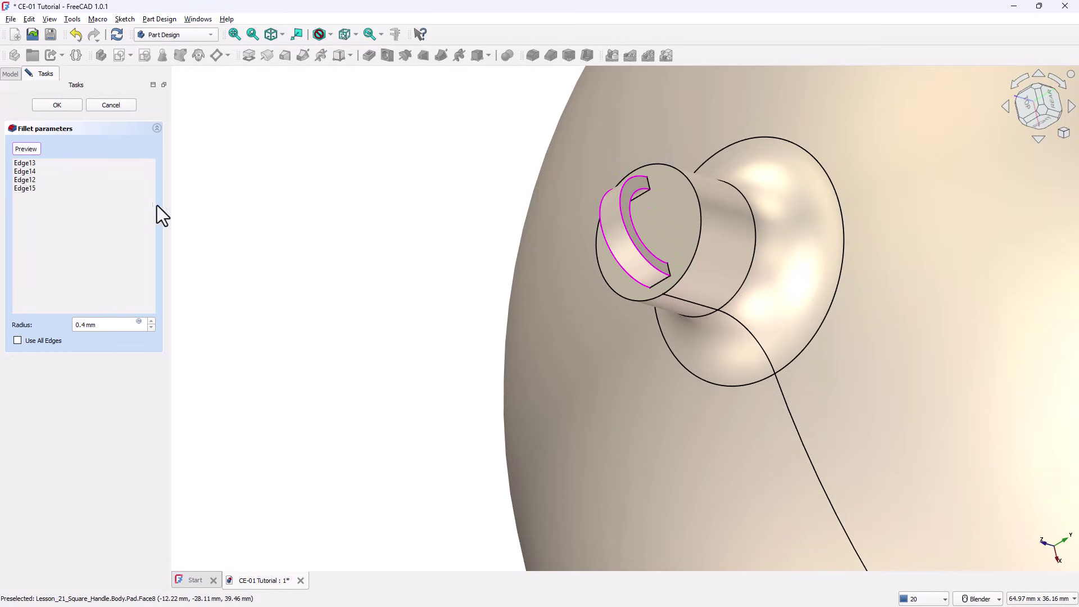
{"action": "left_click", "coordinate": [49, 106]}
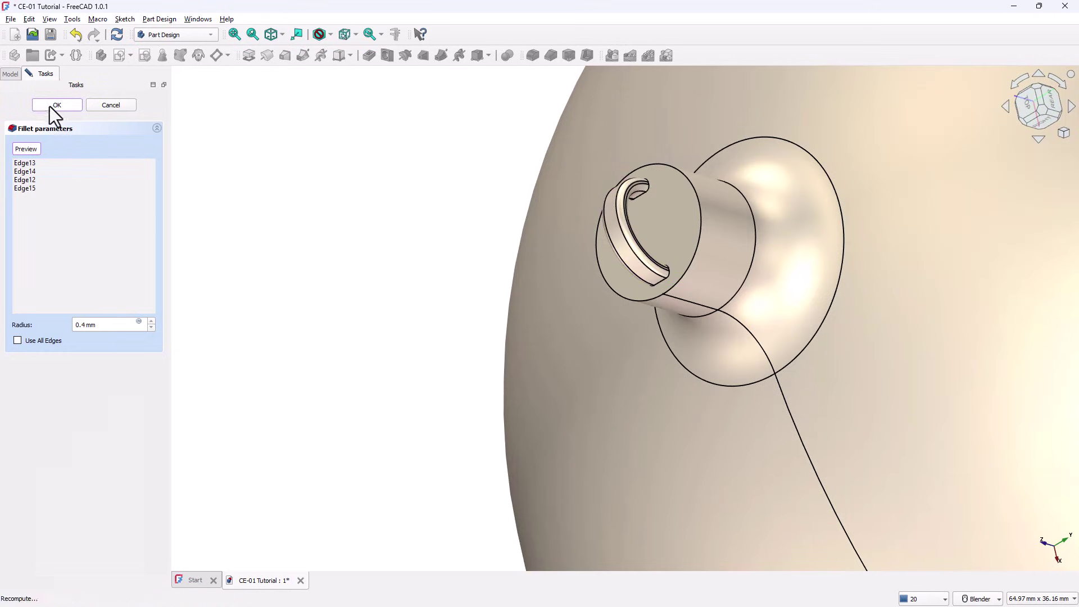
{"action": "middle_click_drag", "start_coordinate": [218, 193], "coordinate": [770, 211]}
{"action": "scroll", "coordinate": [770, 211], "scroll_direction": "down", "scroll_amount": 3}
{"action": "scroll", "coordinate": [778, 222], "scroll_direction": "up", "scroll_amount": 3}
{"action": "scroll", "coordinate": [776, 171], "scroll_direction": "up", "scroll_amount": 5}
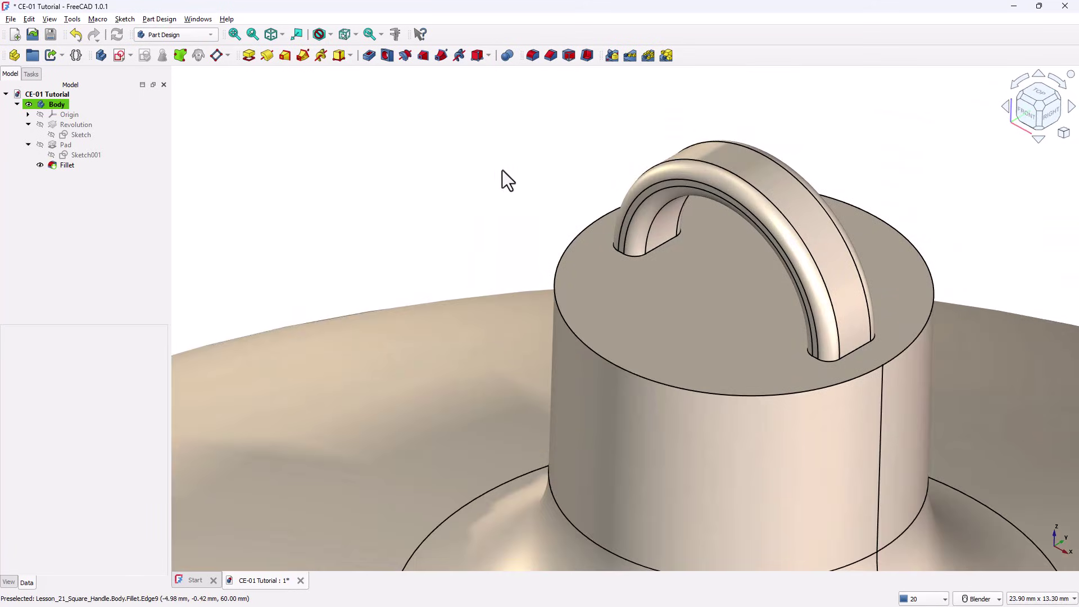
Step: Fillet the two loop-base edges (Edge17, Edge8) at the neck with a 0.5 mm radius
{"action": "left_click", "coordinate": [537, 56]}
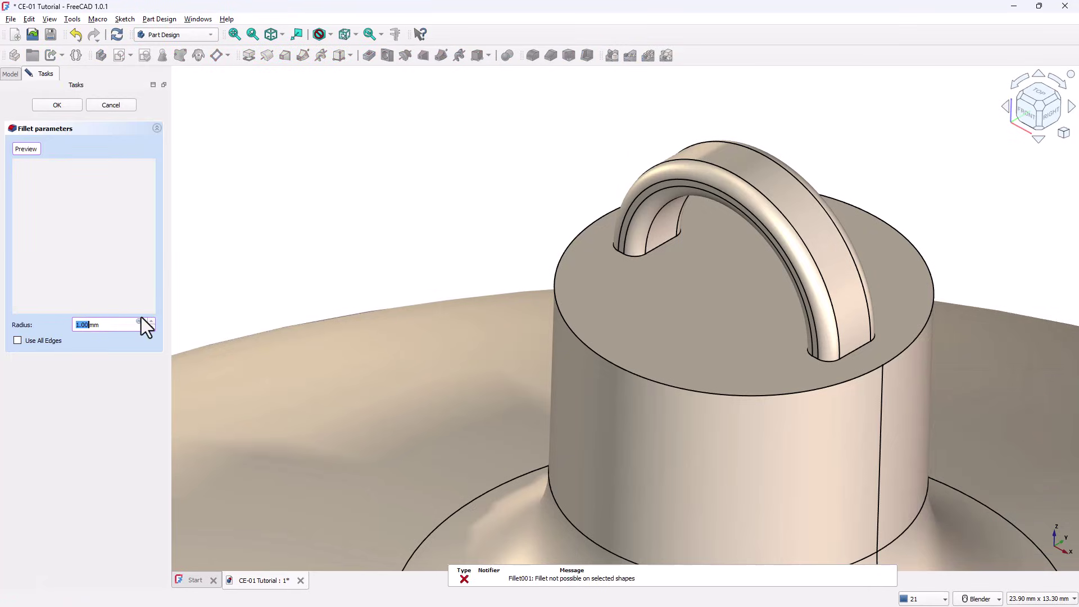
{"action": "type", "text": "0.5"}
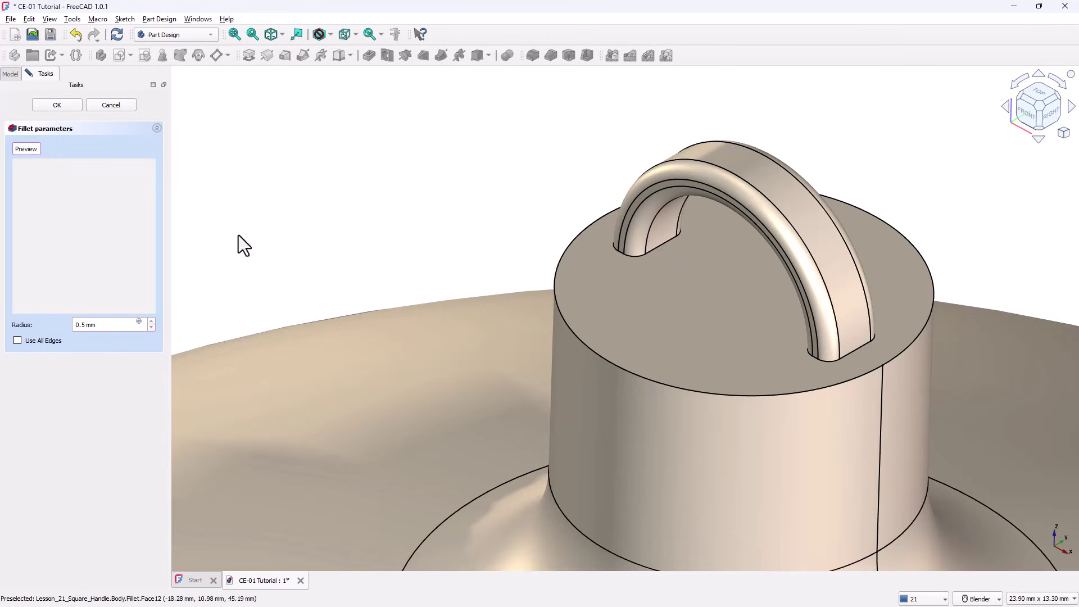
{"action": "left_click", "coordinate": [659, 250]}
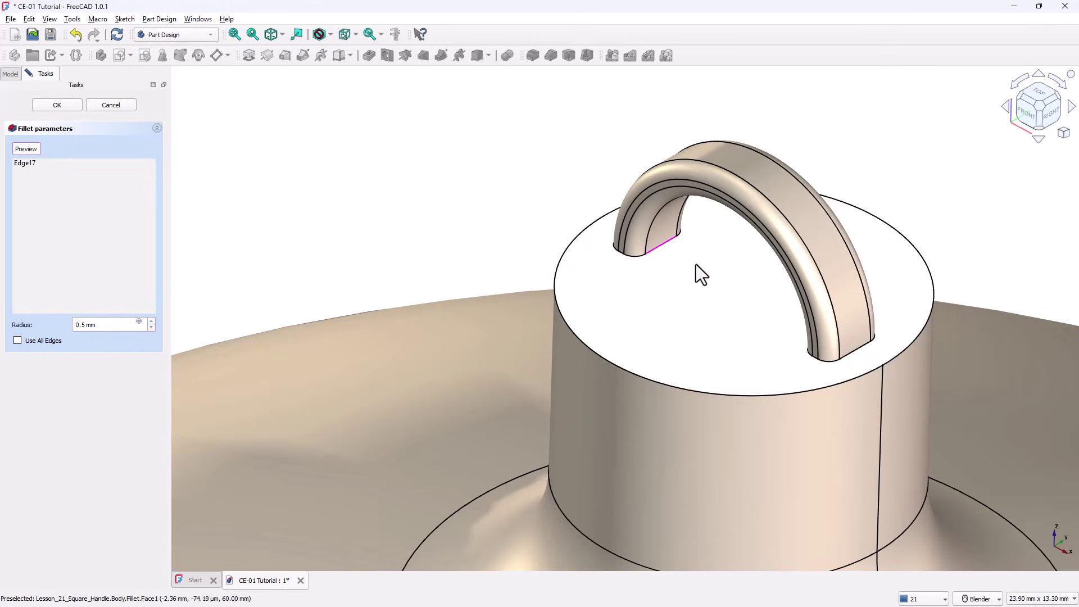
{"action": "left_click", "coordinate": [857, 352]}
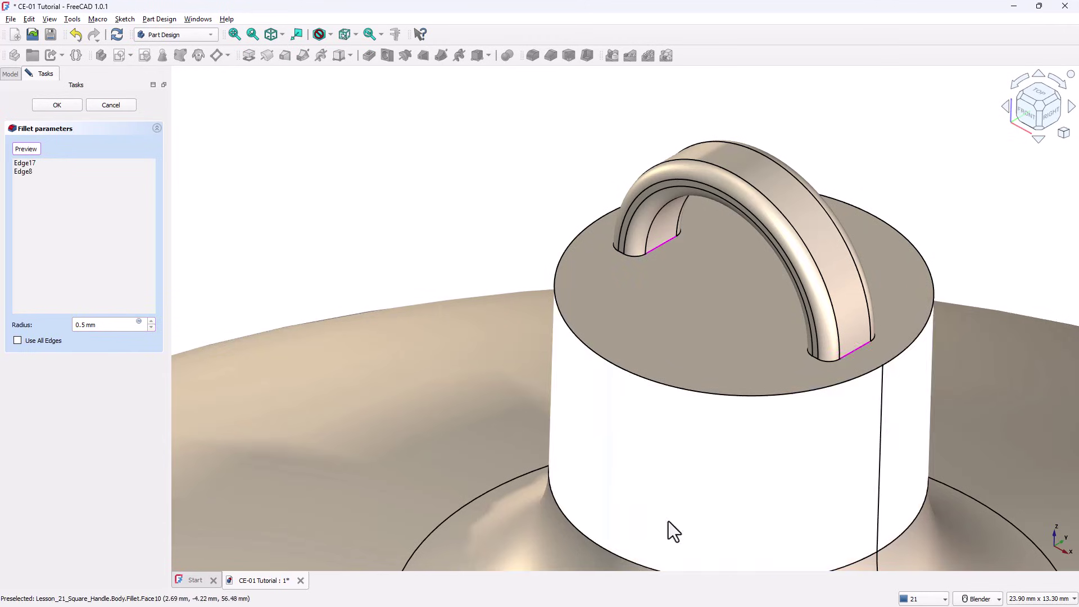
{"action": "left_click", "coordinate": [54, 108]}
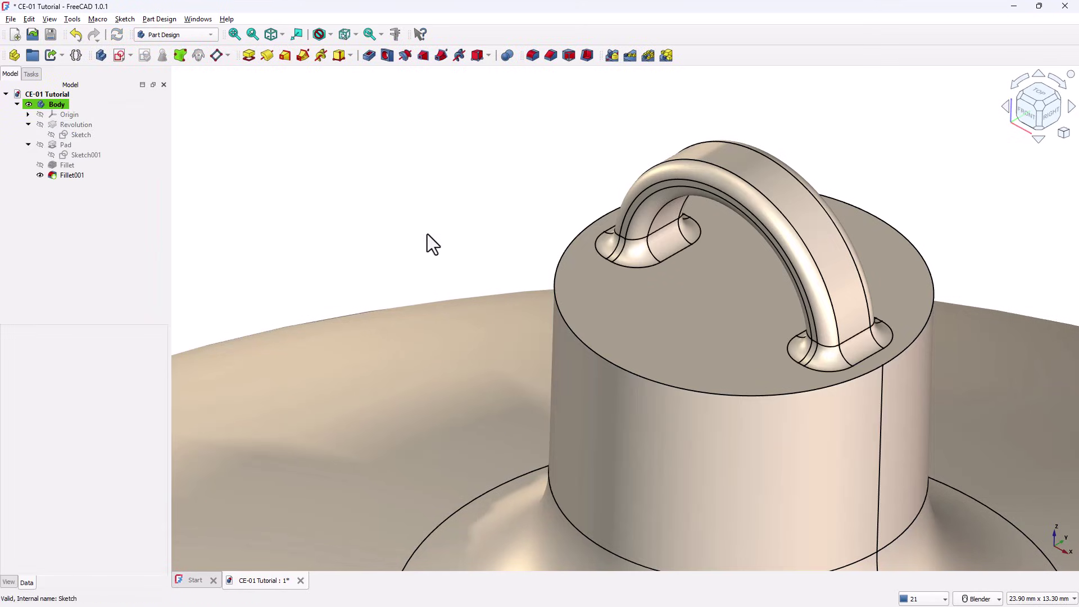
Step: Fit the ornament in a right-side view and select the Body in the Model tree
{"action": "key", "text": "alt"}
{"action": "key", "text": "1"}
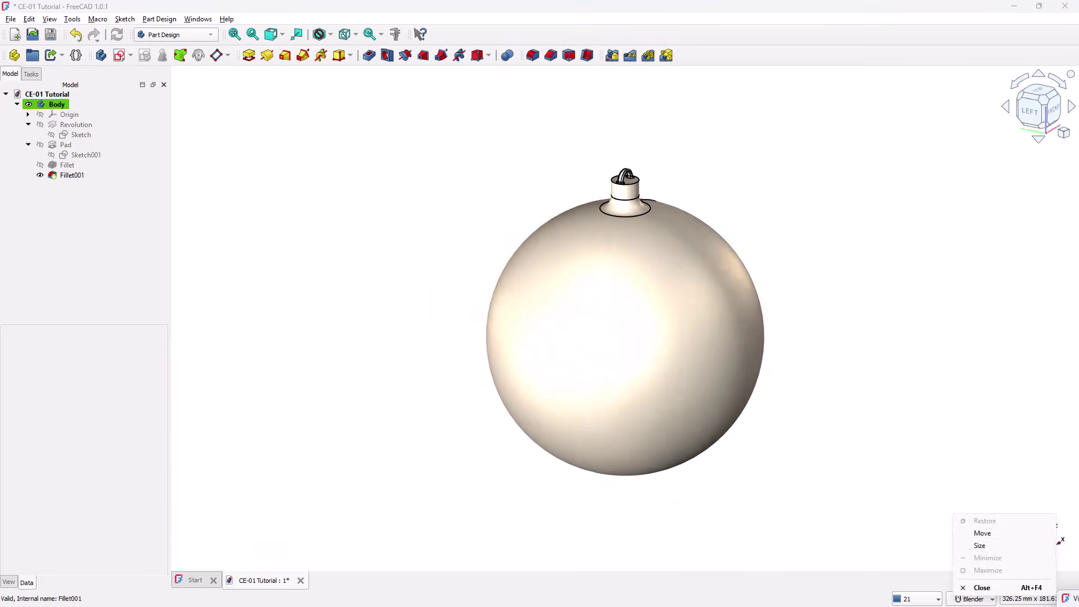
{"action": "key", "text": "3"}
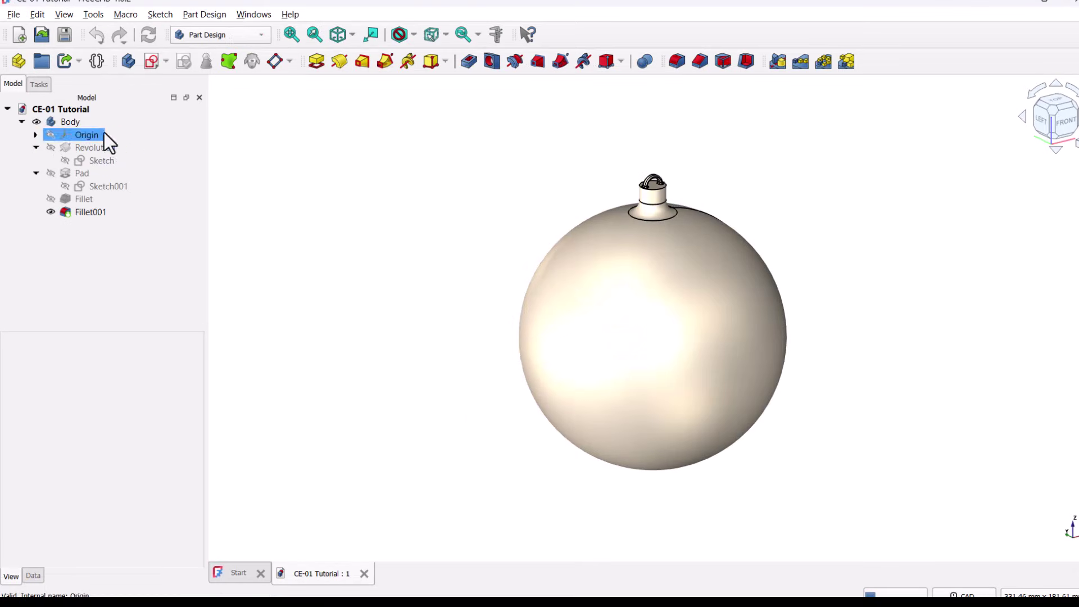
{"action": "left_click", "coordinate": [58, 104]}
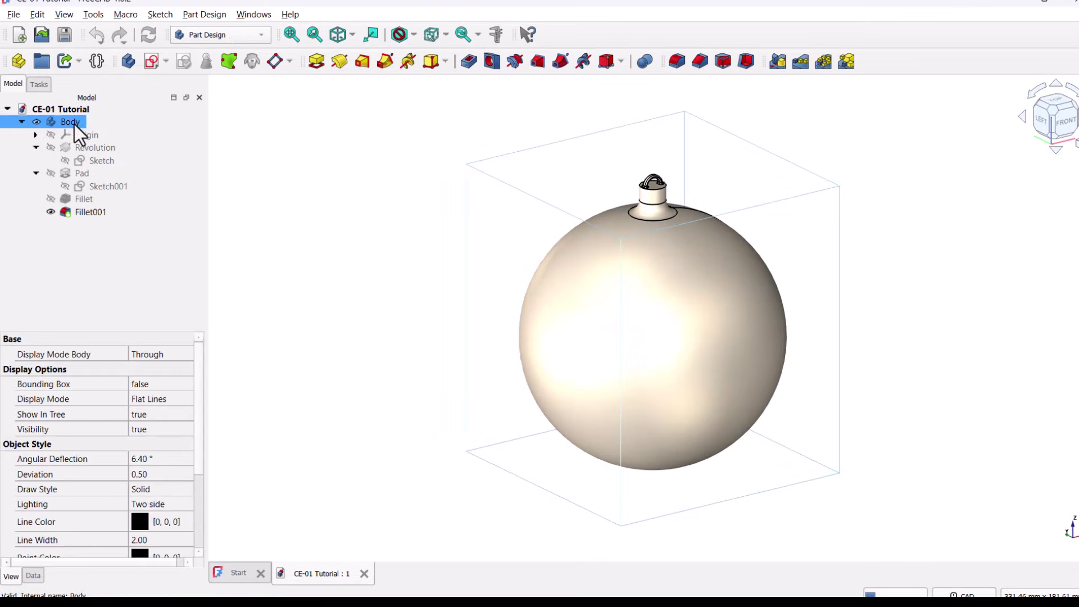
Step: Export the Body as CE-01 Tutorial-Body2.3mf in 3D Manufacturing Format
{"action": "left_click", "coordinate": [11, 14]}
{"action": "left_click", "coordinate": [36, 224]}
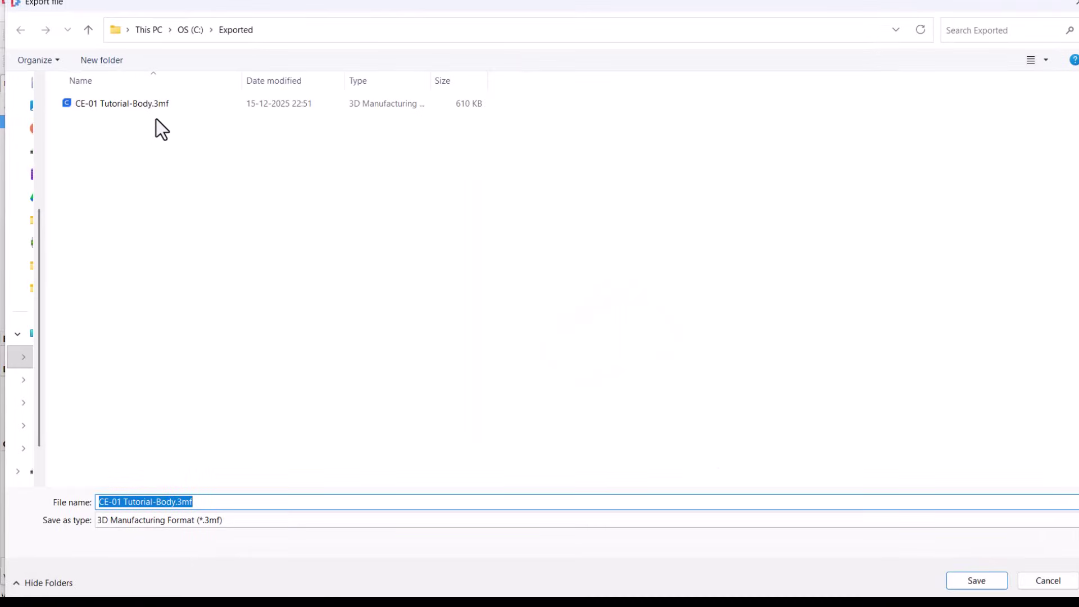
{"action": "left_click", "coordinate": [176, 501]}
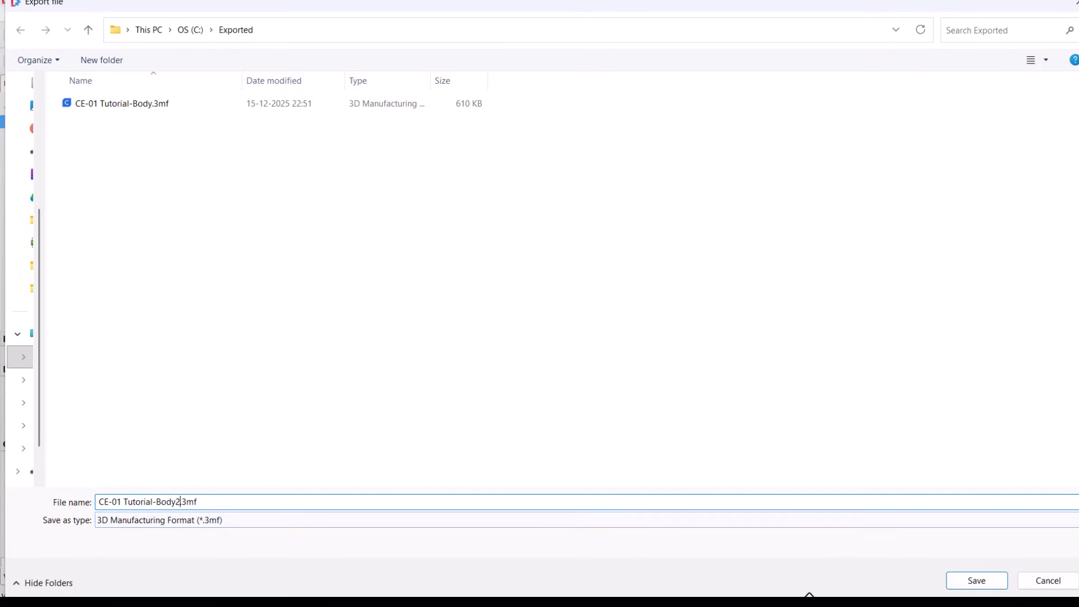
{"action": "left_click", "coordinate": [977, 581]}
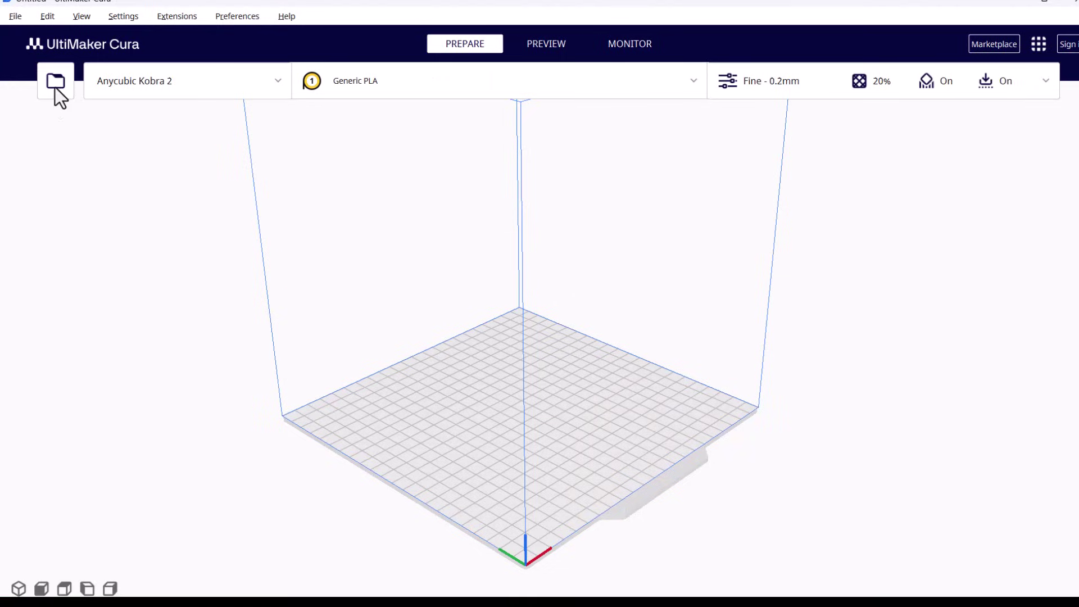
Step: Load CE-01 Tutorial-Body2.3mf into UltiMaker Cura
{"action": "left_click", "coordinate": [16, 16]}
{"action": "left_click", "coordinate": [26, 56]}
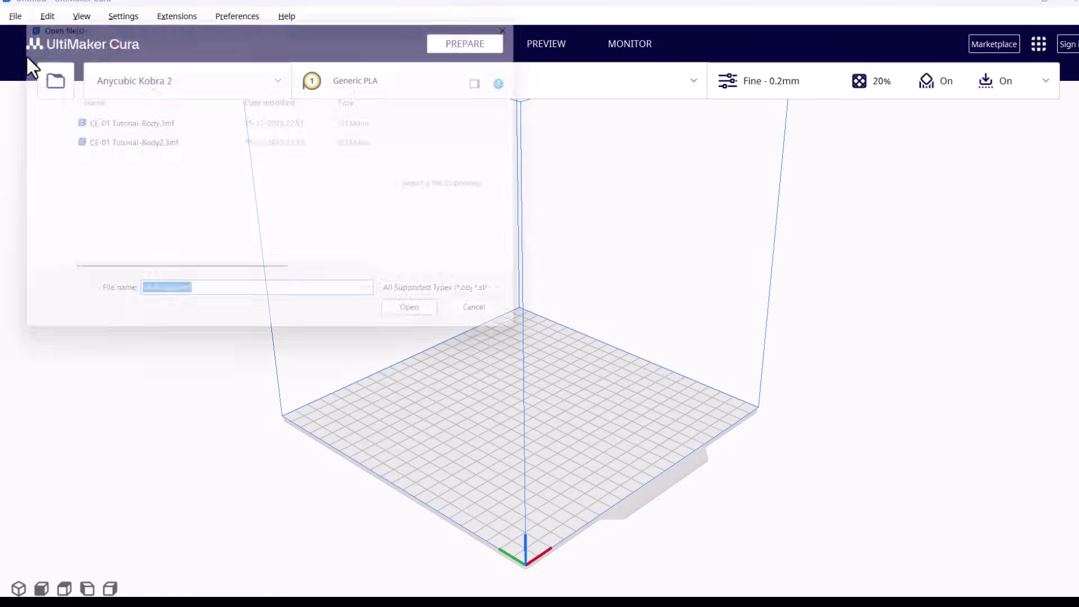
{"action": "left_click", "coordinate": [137, 144]}
{"action": "double_click", "coordinate": [136, 144]}
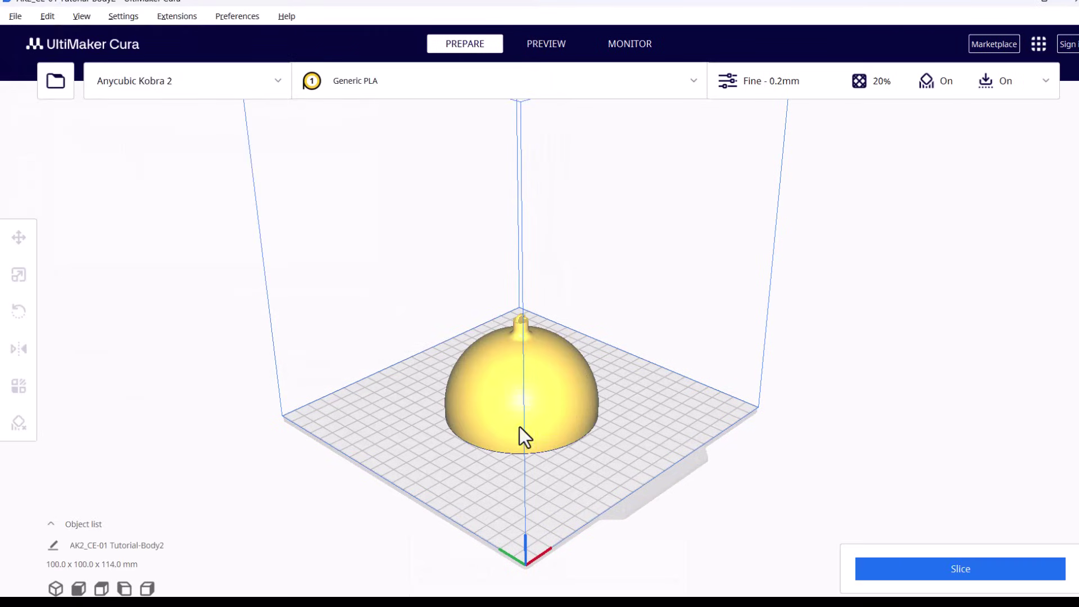
Step: Seat the ornament at Z 0 and review the sliced layers of the 5 h 35 min print
{"action": "left_click", "coordinate": [519, 426]}
{"action": "left_click_drag", "start_coordinate": [521, 281], "coordinate": [511, 171]}
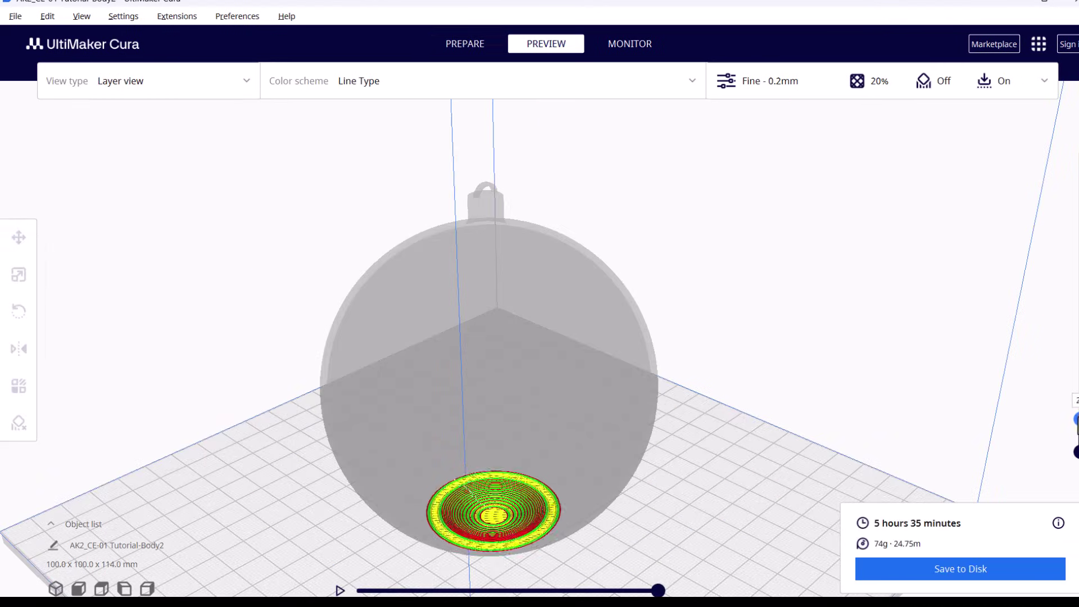
{"action": "left_click_drag", "start_coordinate": [1074, 417], "coordinate": [1074, 121]}
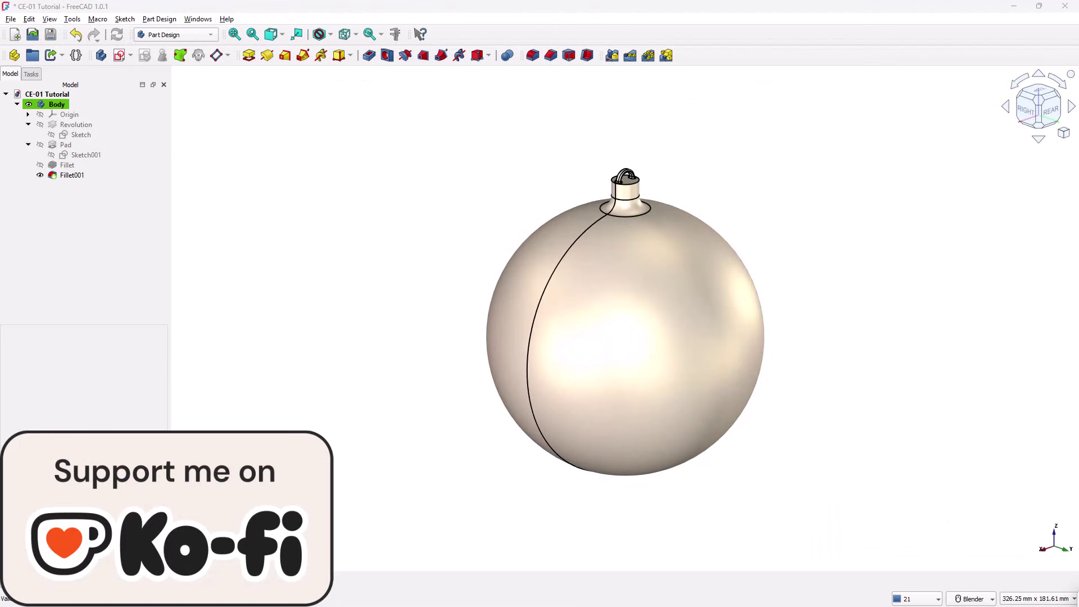